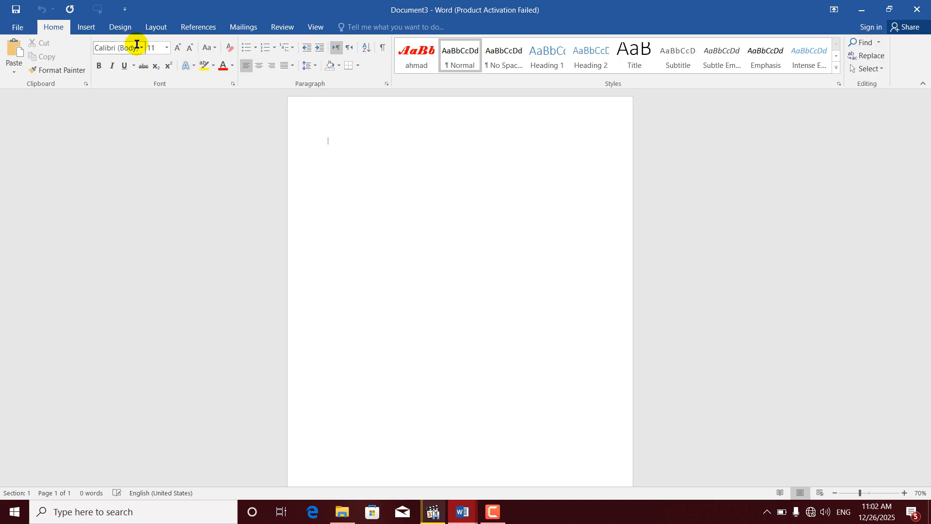
Step: Set the page to A4 size in landscape orientation with narrow margins
{"action": "left_click", "coordinate": [87, 28]}
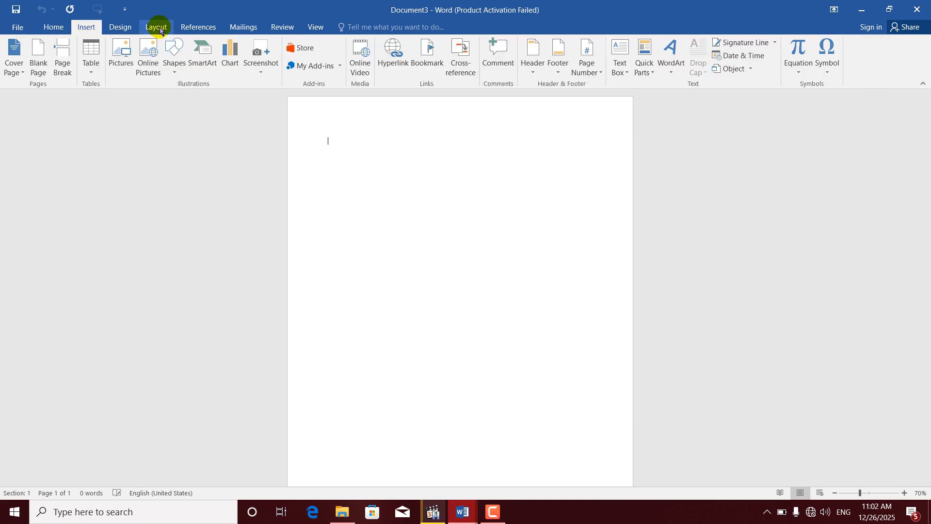
{"action": "left_click", "coordinate": [155, 27]}
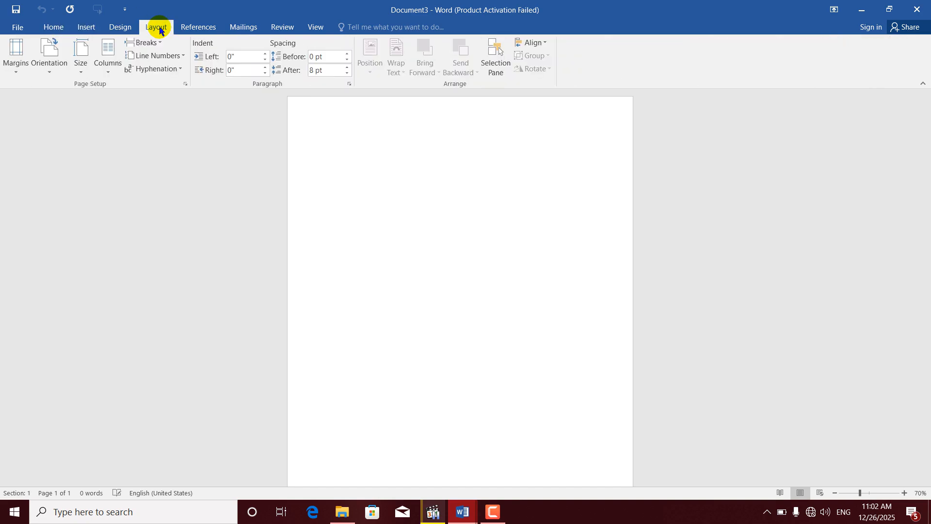
{"action": "left_click", "coordinate": [47, 74]}
{"action": "left_click", "coordinate": [63, 121]}
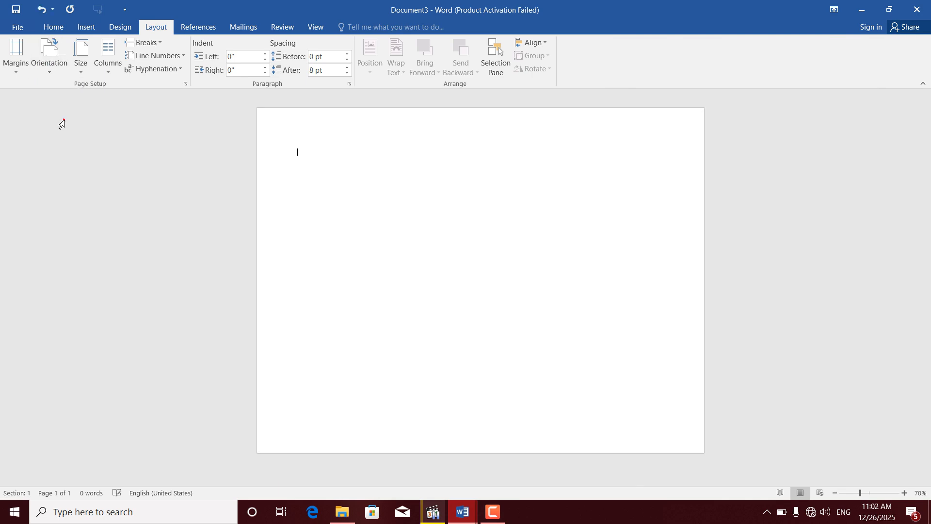
{"action": "left_click", "coordinate": [80, 65]}
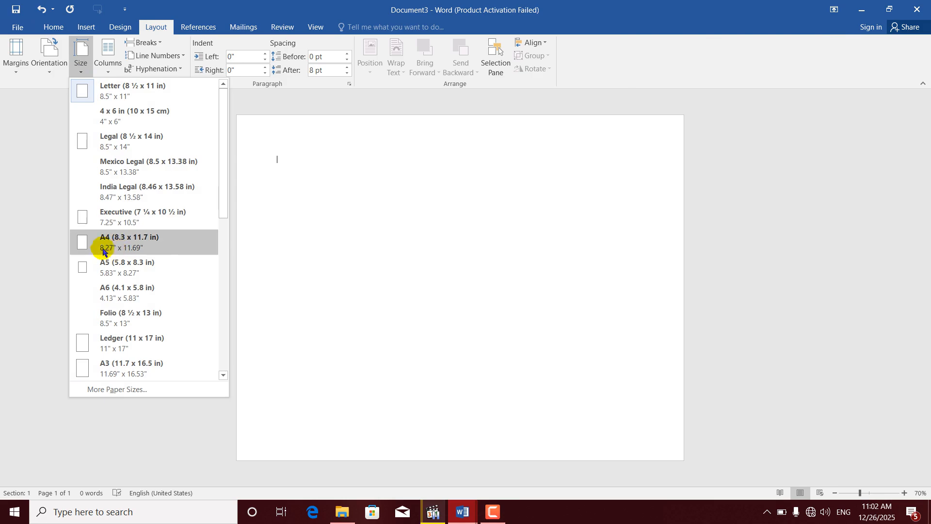
{"action": "left_click", "coordinate": [101, 246]}
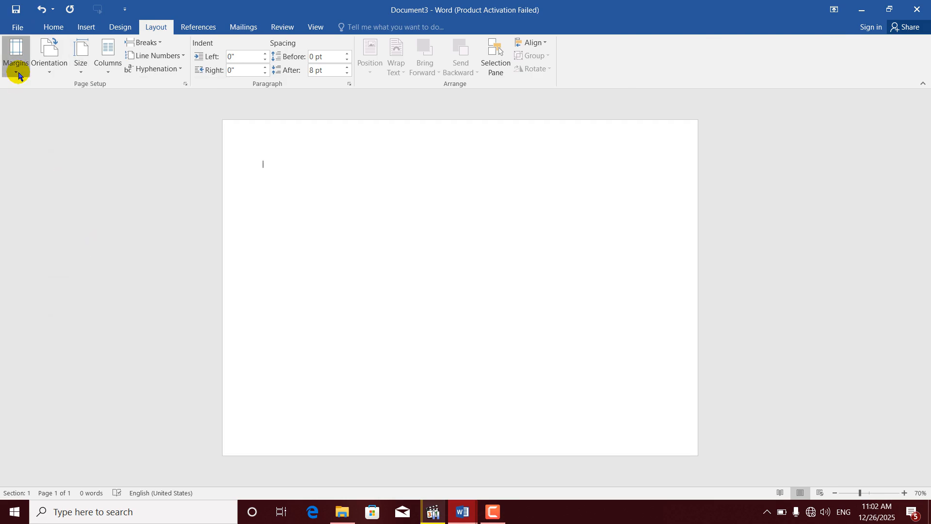
{"action": "left_click", "coordinate": [17, 70]}
{"action": "left_click", "coordinate": [21, 185]}
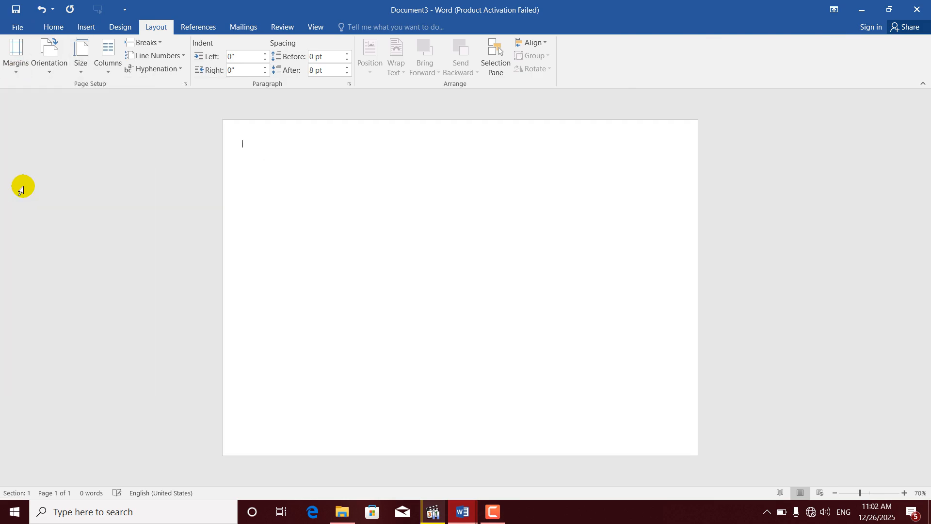
Step: Draw a rectangle about 7.83" high and 2.85" wide and place it against the page's left edge
{"action": "left_click", "coordinate": [85, 28]}
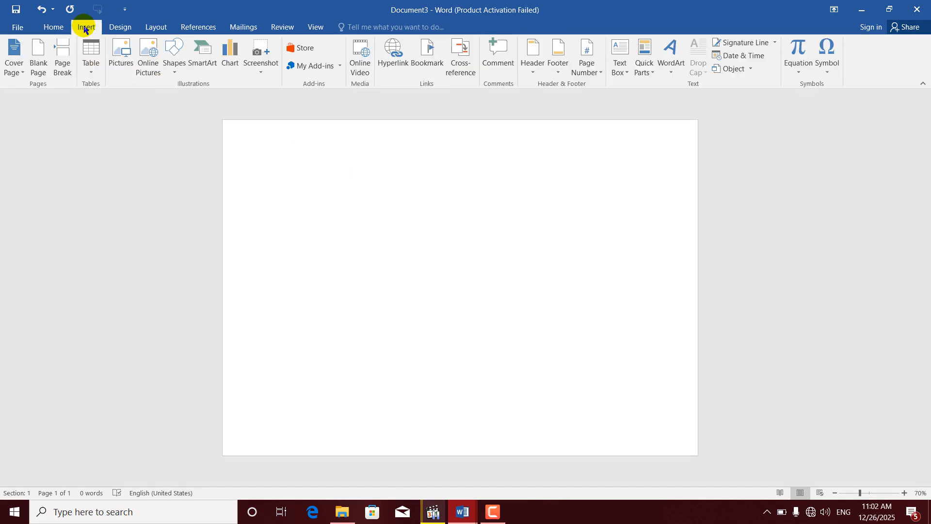
{"action": "left_click", "coordinate": [174, 74]}
{"action": "left_click", "coordinate": [168, 159]}
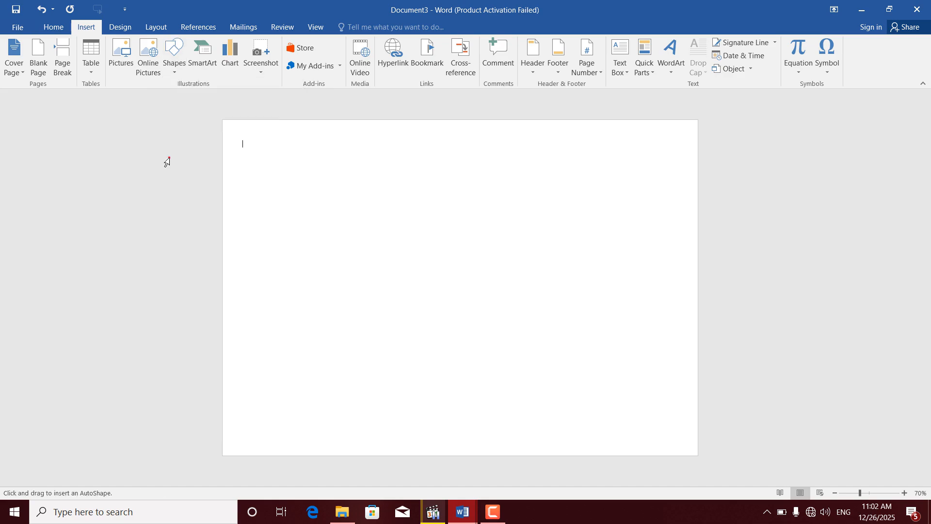
{"action": "left_click_drag", "start_coordinate": [234, 125], "coordinate": [350, 442]}
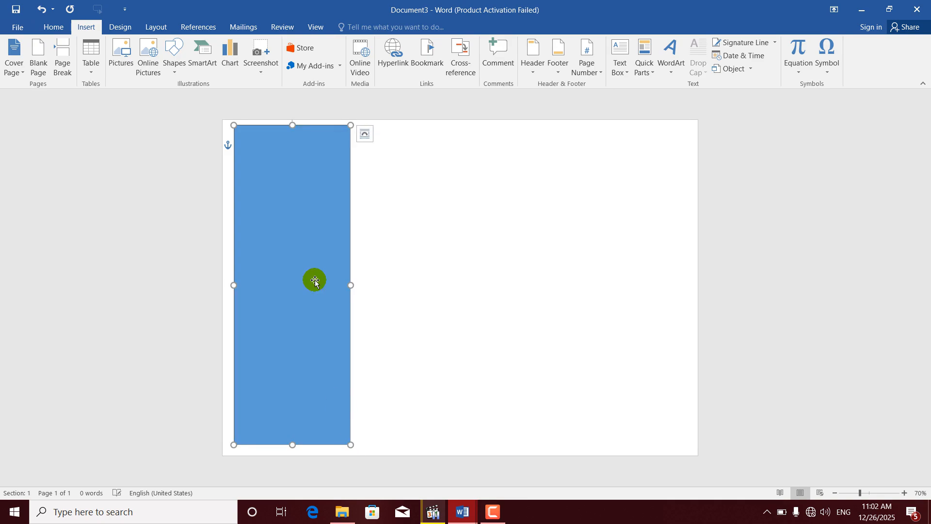
{"action": "left_click_drag", "start_coordinate": [295, 237], "coordinate": [283, 233]}
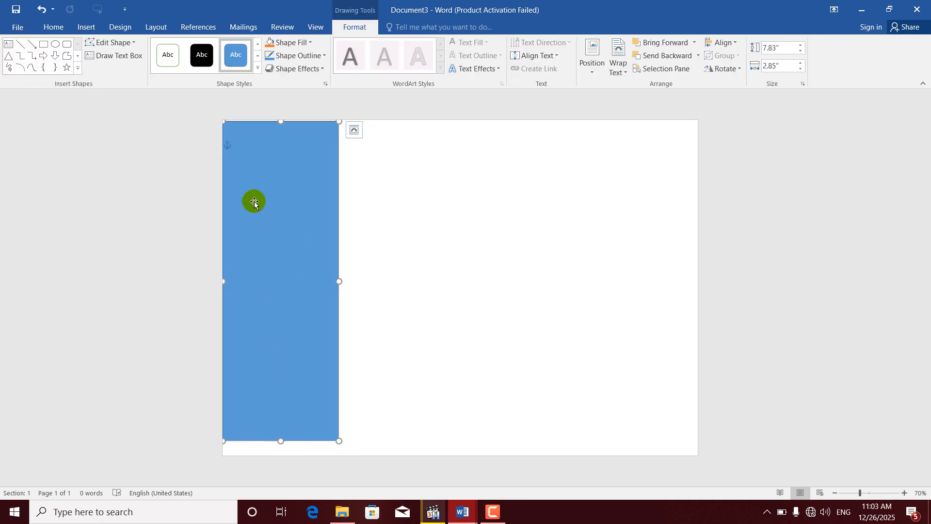
Step: Edit the rectangle's points, bringing its upper-right corner onto the upper-left one to form a right triangle, and shift the shape slightly down
{"action": "left_click", "coordinate": [131, 42]}
{"action": "left_click", "coordinate": [119, 74]}
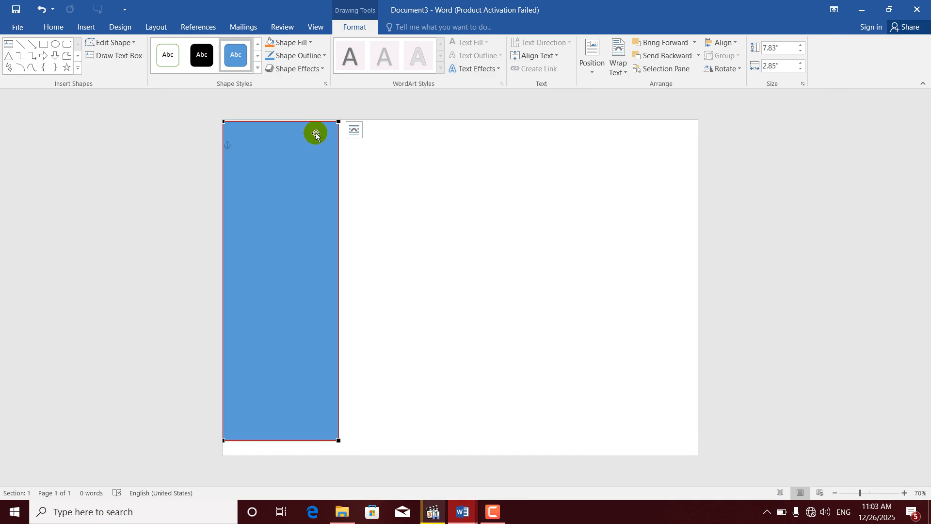
{"action": "left_click_drag", "start_coordinate": [338, 121], "coordinate": [224, 124]}
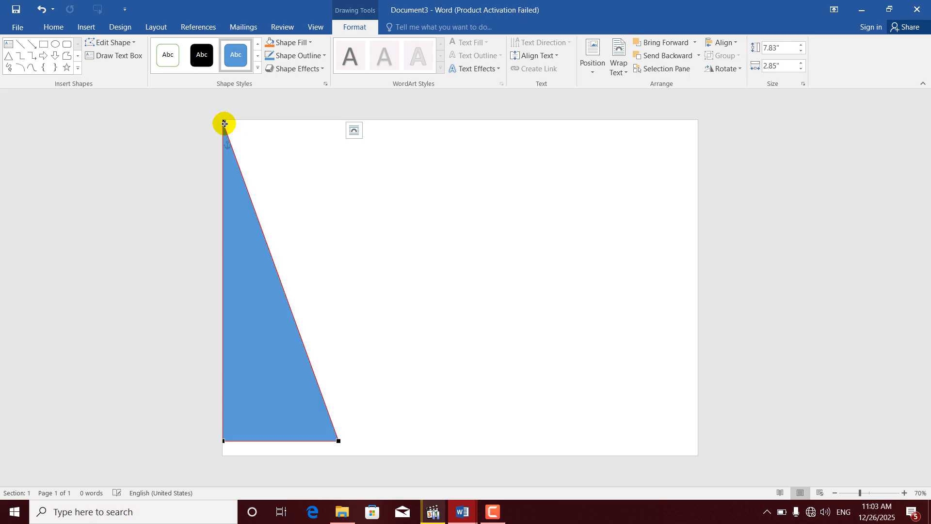
{"action": "left_click", "coordinate": [272, 339]}
{"action": "left_click_drag", "start_coordinate": [276, 347], "coordinate": [277, 348]}
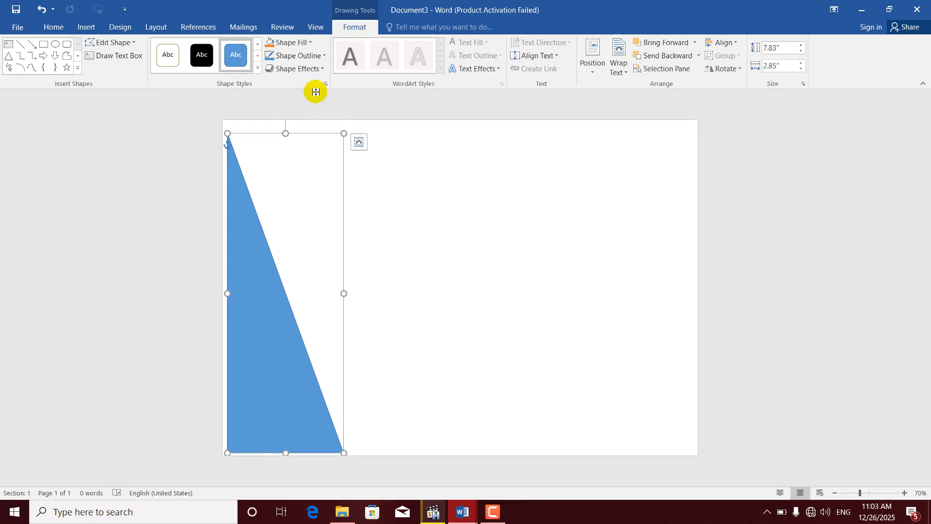
Step: Remove the triangle's outline and fill it with standard dark red, moving it back up near the page's upper edge
{"action": "left_click", "coordinate": [324, 57]}
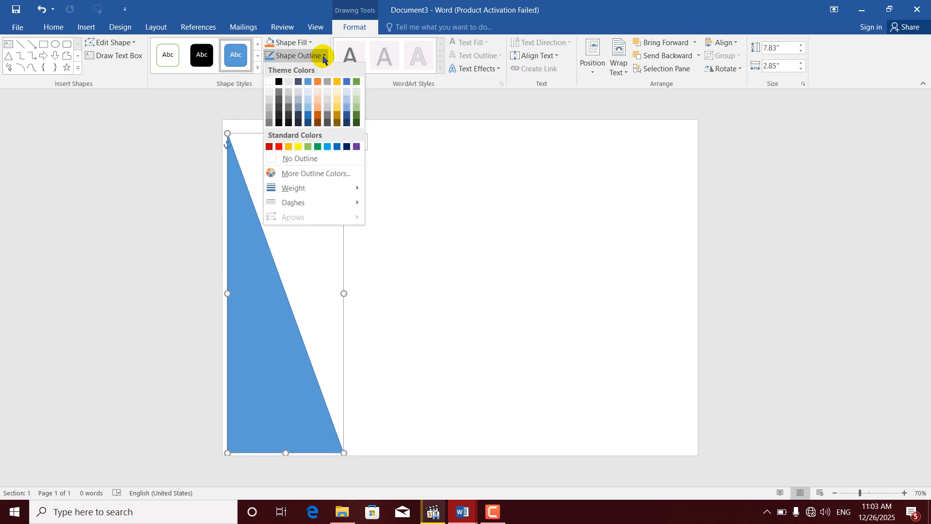
{"action": "left_click", "coordinate": [304, 159]}
{"action": "left_click_drag", "start_coordinate": [251, 265], "coordinate": [250, 255]}
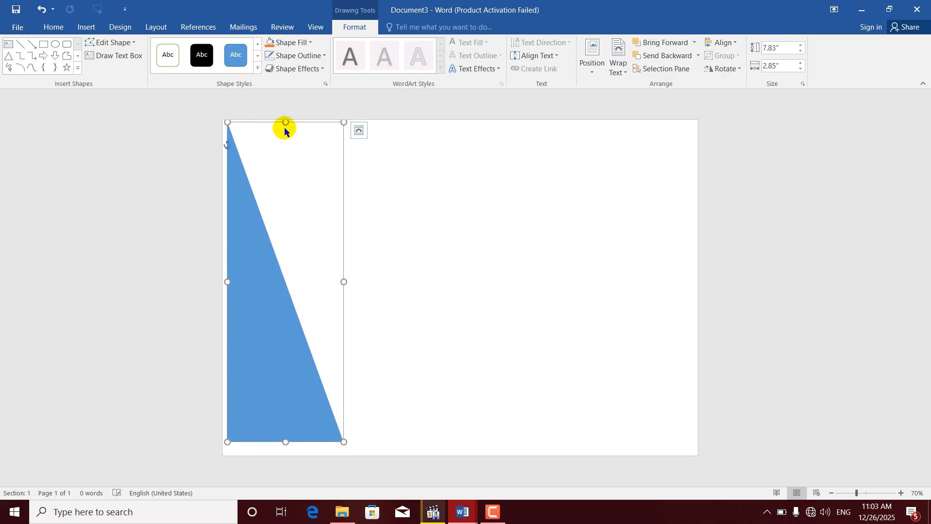
{"action": "left_click", "coordinate": [306, 42]}
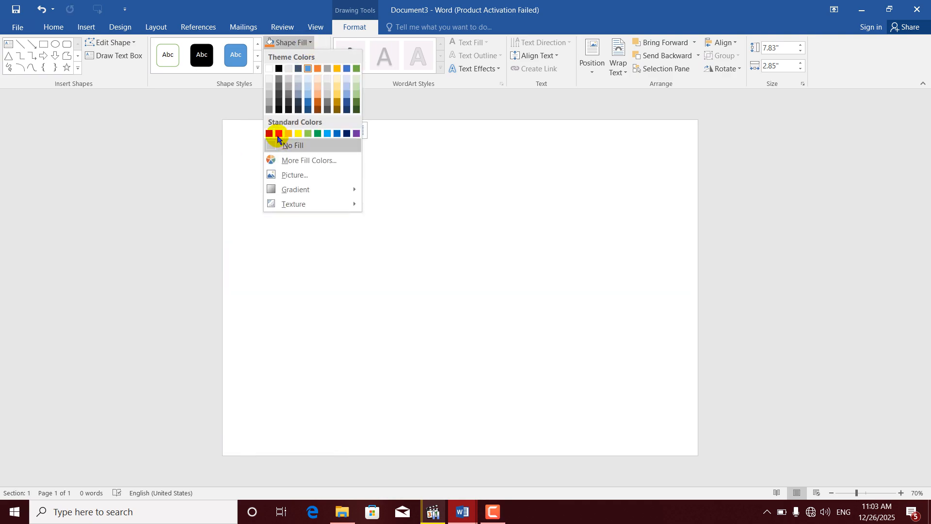
{"action": "left_click", "coordinate": [269, 133]}
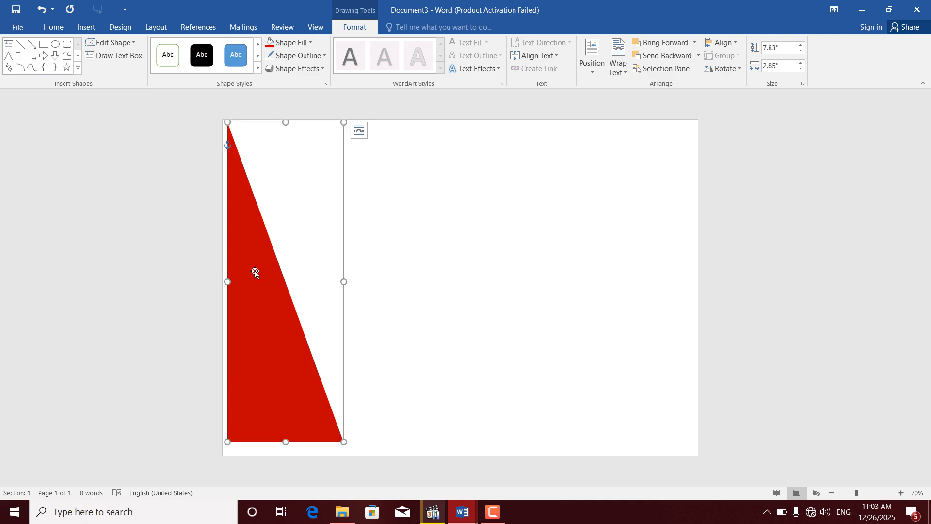
Step: Stretch the red triangle down to a height of about 8.13" and move it closer to the page's left edge
{"action": "left_click_drag", "start_coordinate": [259, 310], "coordinate": [259, 312]}
{"action": "left_click_drag", "start_coordinate": [286, 445], "coordinate": [285, 454]}
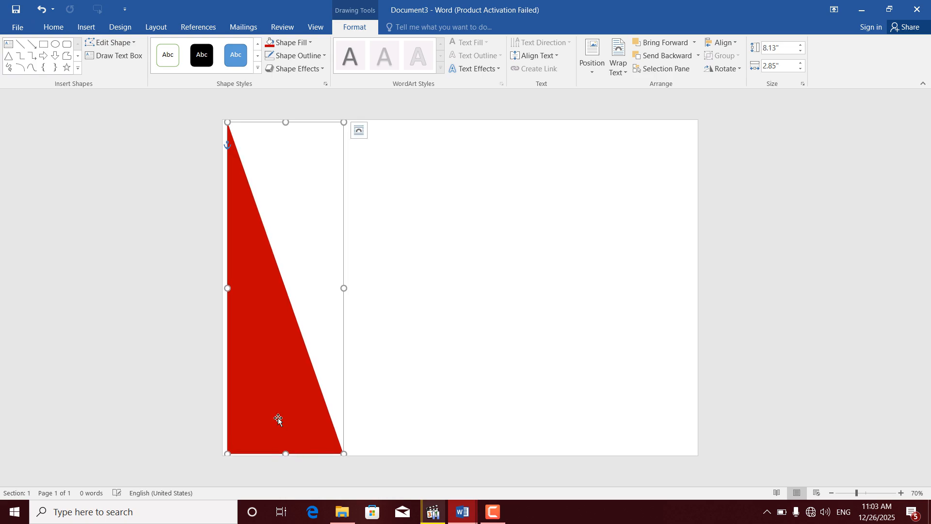
{"action": "left_click_drag", "start_coordinate": [272, 374], "coordinate": [271, 375]}
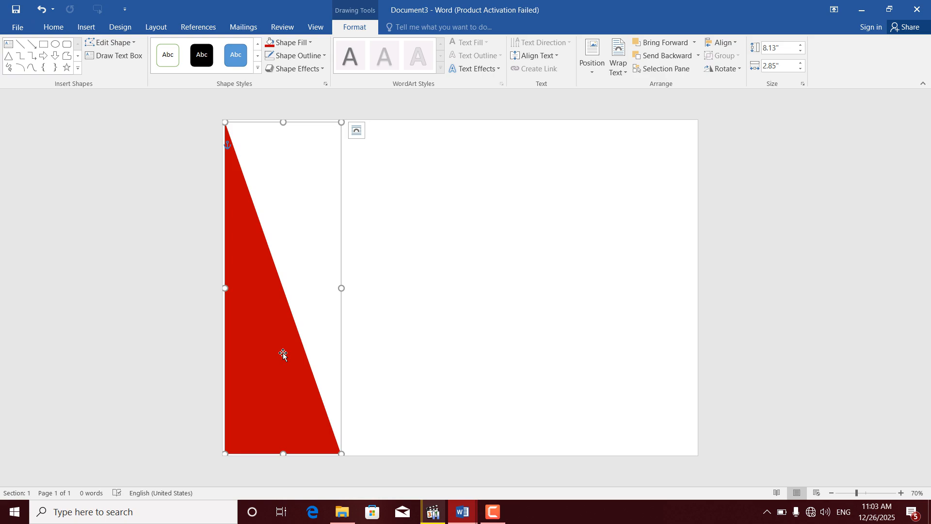
Step: Duplicate the red triangle, offset the copy to the right, and fill it with standard orange
{"action": "key", "text": "ctrl+v"}
{"action": "left_click_drag", "start_coordinate": [283, 354], "coordinate": [302, 347]}
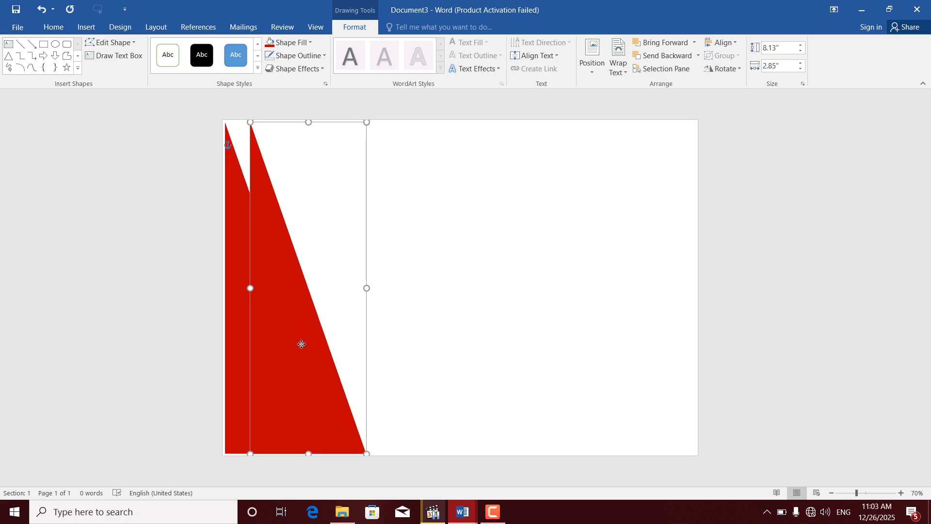
{"action": "left_click", "coordinate": [311, 43]}
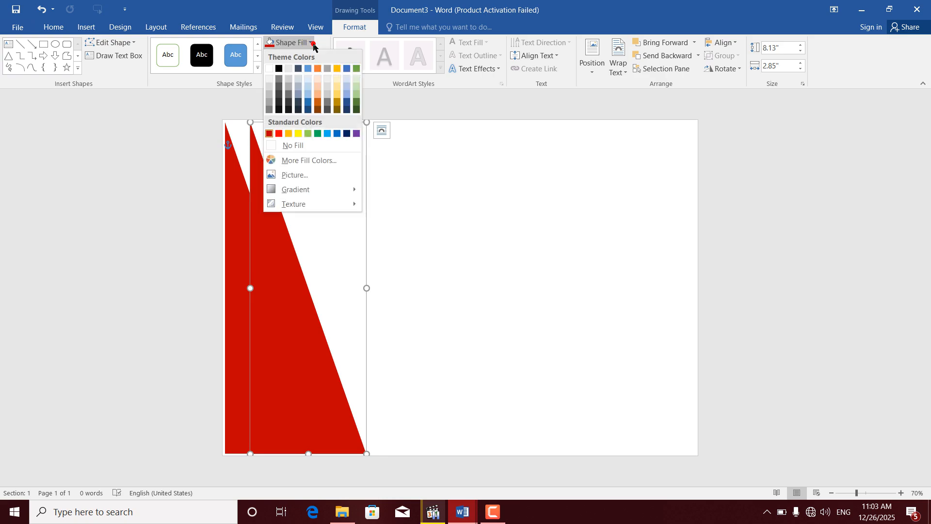
{"action": "left_click", "coordinate": [289, 135]}
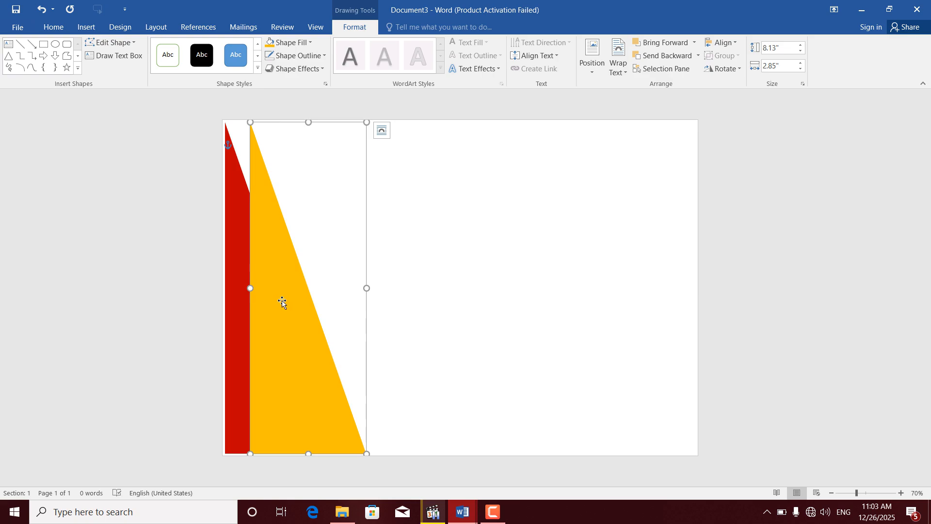
Step: Rotate the orange triangle slightly counter-clockwise and position its tip near the tip of the red triangle
{"action": "mouse_move", "coordinate": [289, 335]}
{"action": "left_mouse_down"}
{"action": "mouse_move", "coordinate": [286, 313]}
{"action": "mouse_move", "coordinate": [297, 359]}
{"action": "mouse_move", "coordinate": [295, 350]}
{"action": "left_mouse_up"}
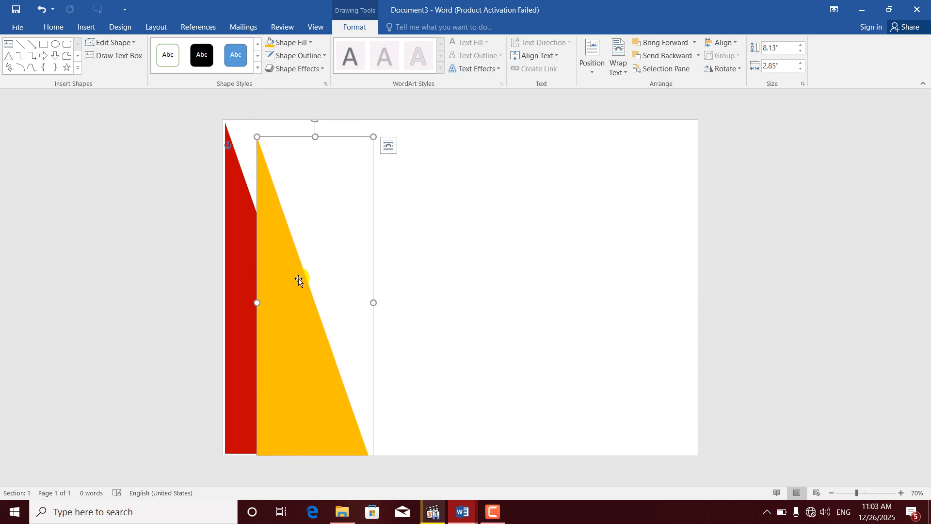
{"action": "left_click_drag", "start_coordinate": [284, 301], "coordinate": [285, 313]}
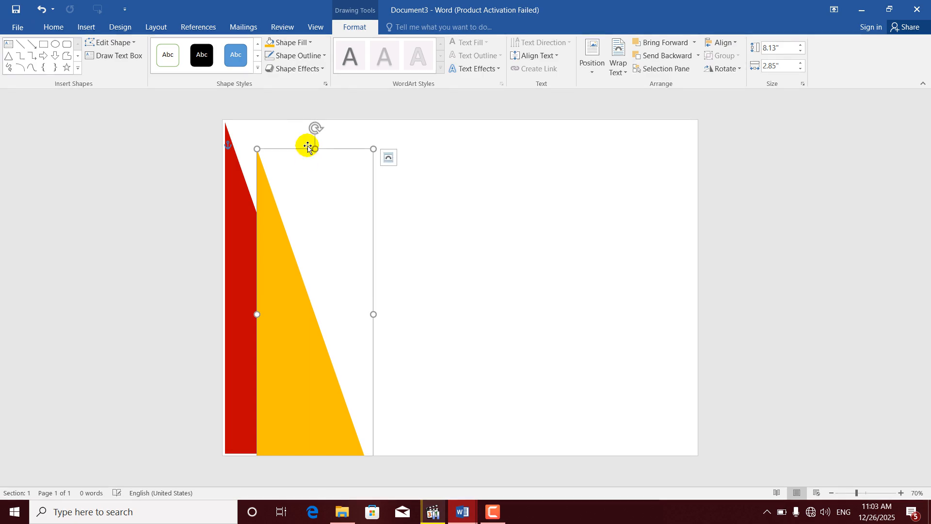
{"action": "mouse_move", "coordinate": [315, 127]}
{"action": "left_mouse_down"}
{"action": "mouse_move", "coordinate": [324, 129]}
{"action": "mouse_move", "coordinate": [300, 129]}
{"action": "left_mouse_up"}
{"action": "left_click_drag", "start_coordinate": [280, 346], "coordinate": [269, 322]}
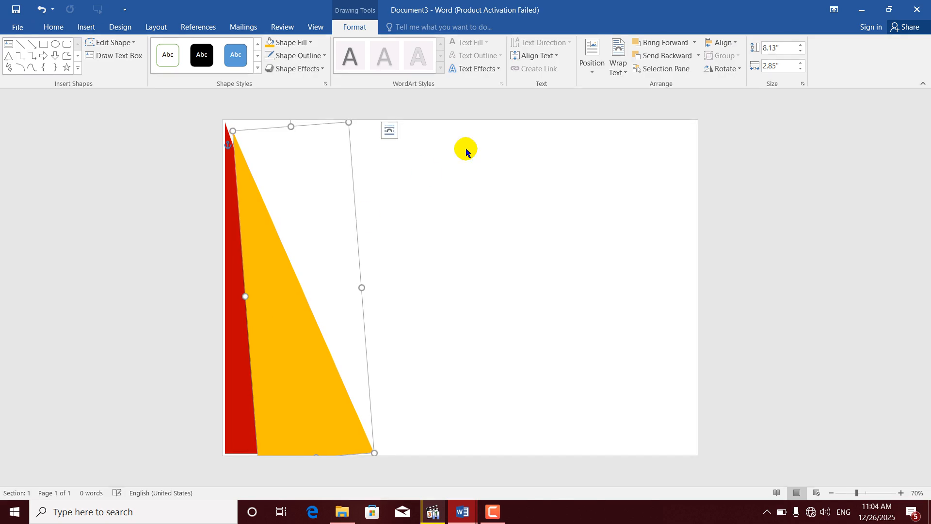
Step: Send the orange triangle behind the red one and enlarge it to about 8.29" by 2.89", showing as a stripe along the slanted edge
{"action": "left_click", "coordinate": [656, 58]}
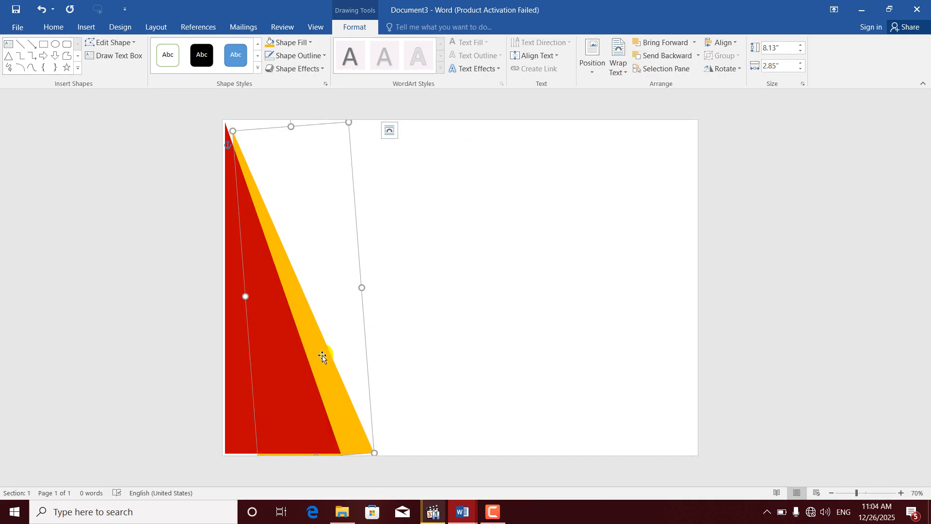
{"action": "left_click_drag", "start_coordinate": [321, 357], "coordinate": [314, 355]}
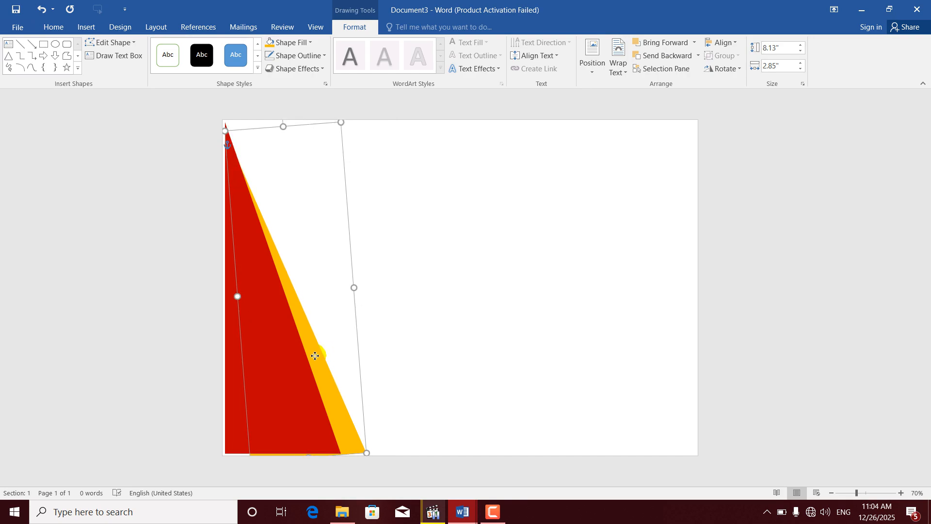
{"action": "left_click_drag", "start_coordinate": [314, 356], "coordinate": [314, 352]}
{"action": "left_click", "coordinate": [367, 446]}
{"action": "left_click_drag", "start_coordinate": [367, 447], "coordinate": [370, 453]}
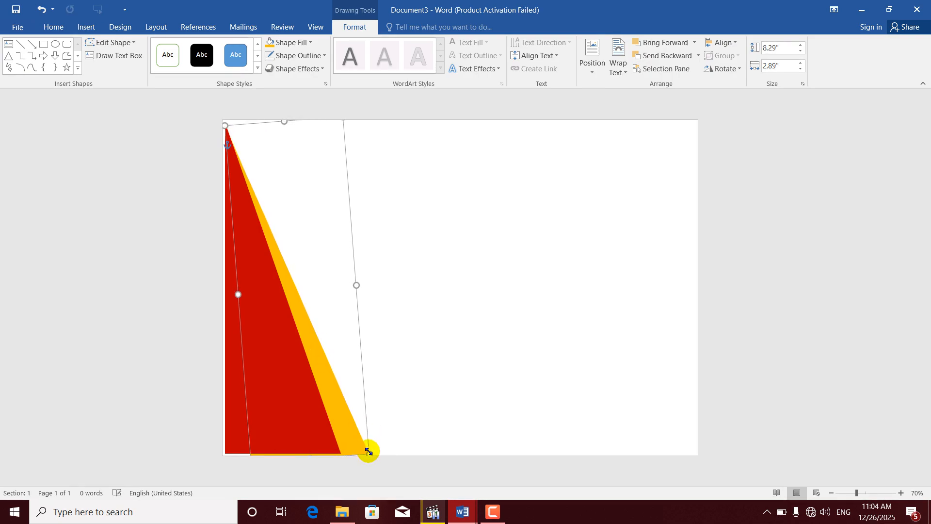
Step: Group the red and orange triangles and ungroup them again
{"action": "left_click", "coordinate": [278, 355]}
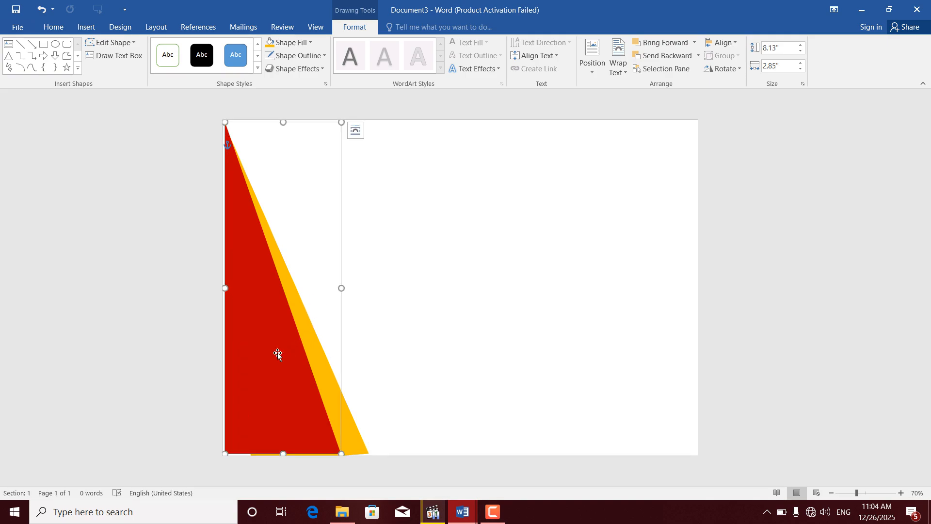
{"action": "left_click", "coordinate": [316, 359], "text": "shift"}
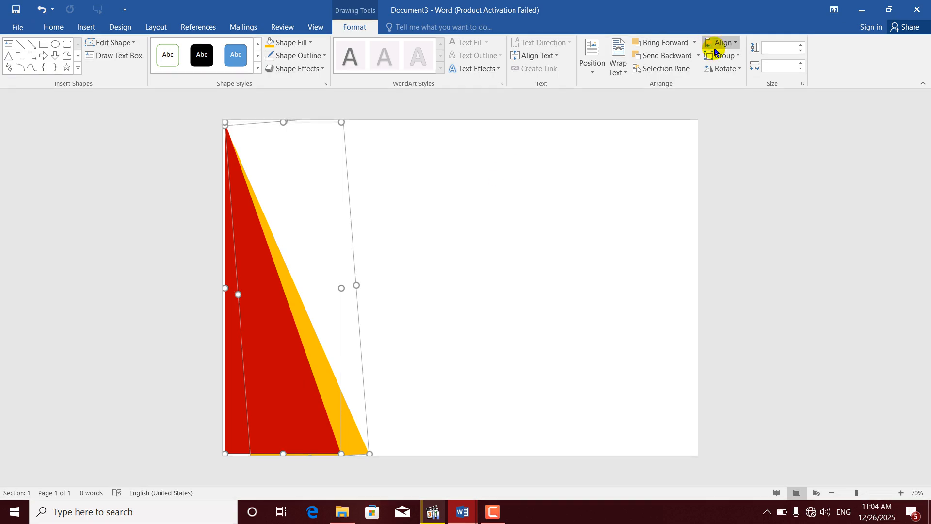
{"action": "left_click", "coordinate": [737, 60]}
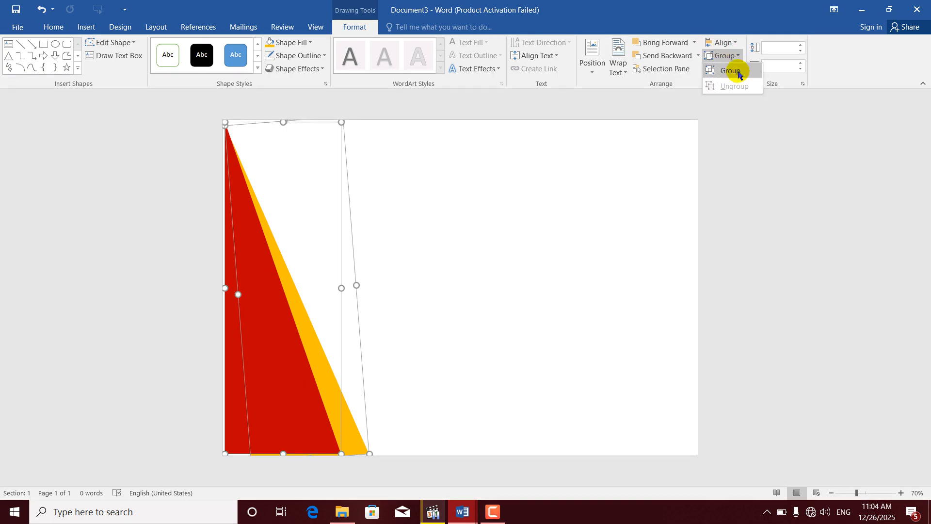
{"action": "left_click", "coordinate": [731, 71]}
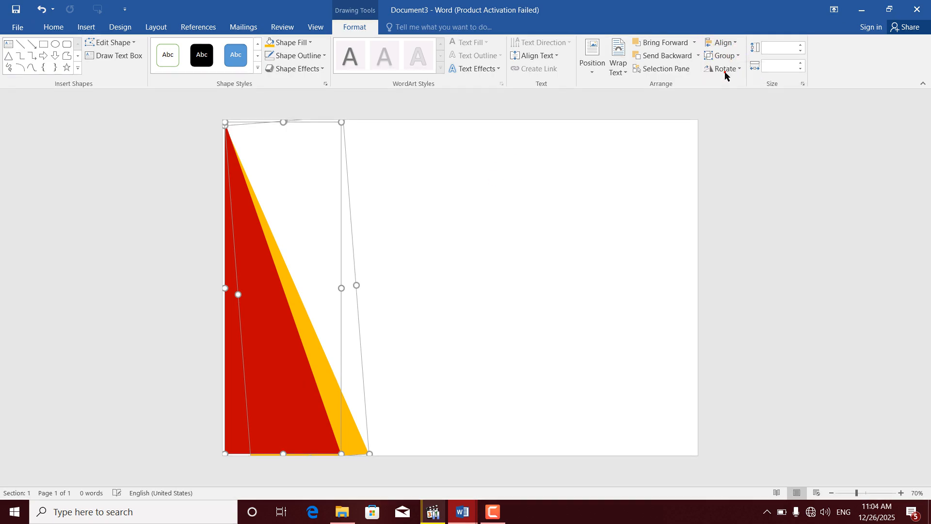
{"action": "left_click", "coordinate": [737, 57]}
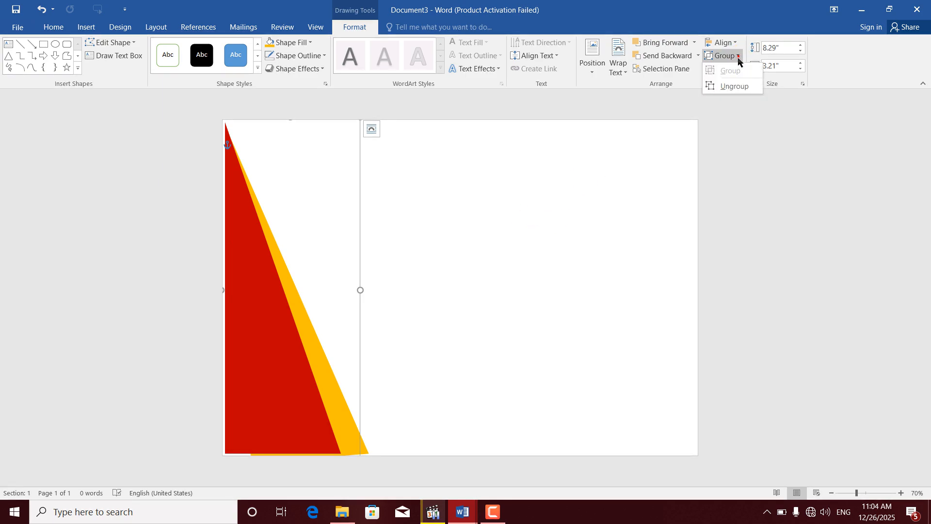
{"action": "left_click", "coordinate": [731, 84]}
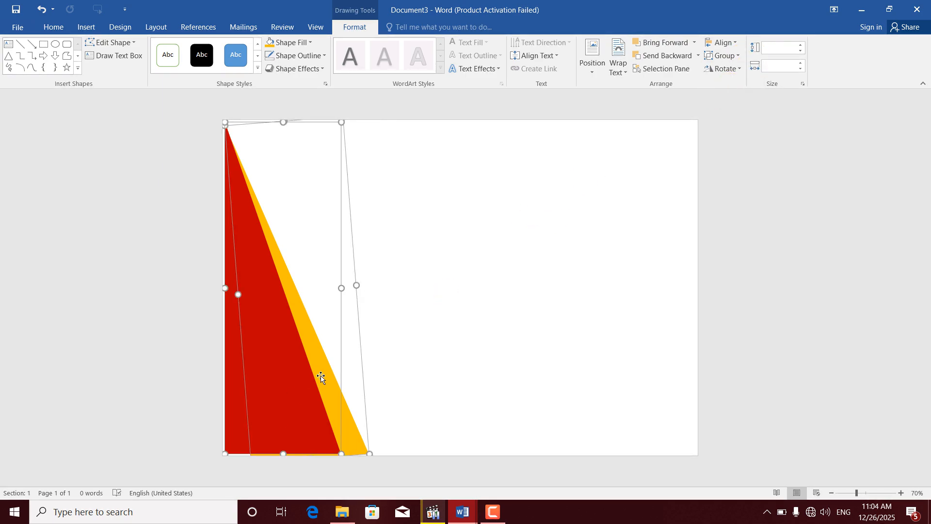
Step: Fill the orange triangle behind the red one with a dark-variation gradient that darkens towards its outer edge
{"action": "left_click", "coordinate": [417, 372]}
{"action": "left_click", "coordinate": [338, 407]}
{"action": "left_click", "coordinate": [343, 193]}
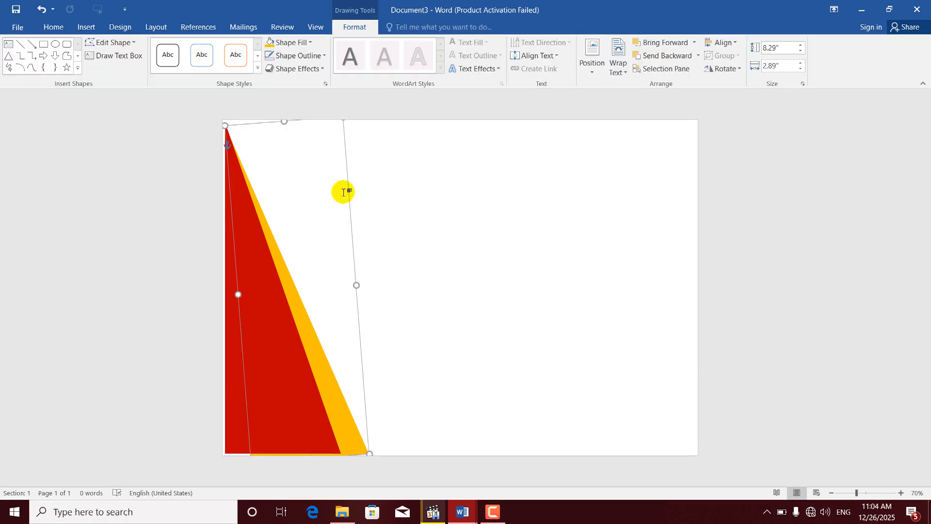
{"action": "left_click", "coordinate": [310, 42]}
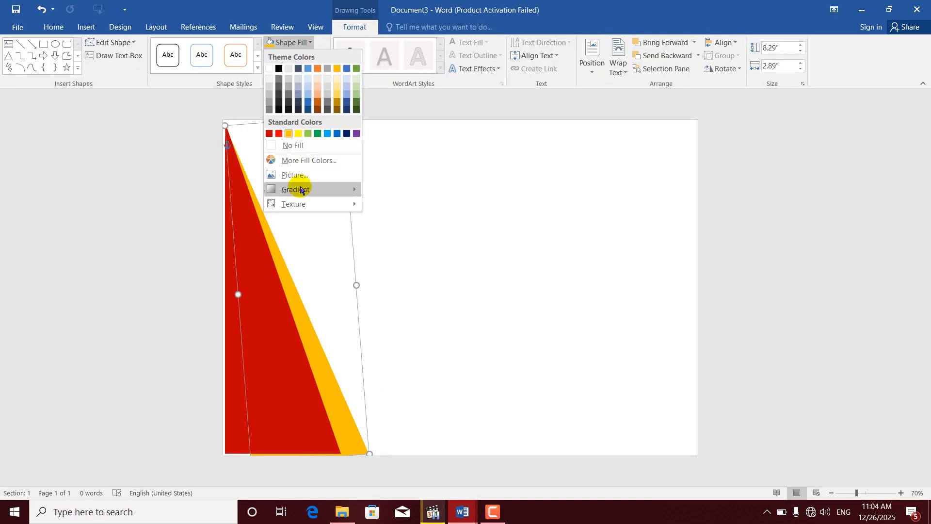
{"action": "mouse_move", "coordinate": [297, 188]}
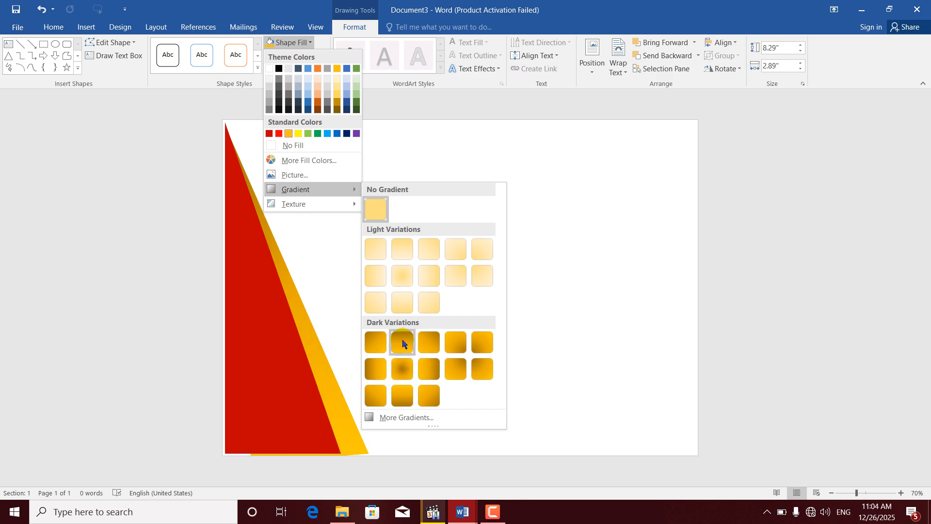
{"action": "left_click", "coordinate": [421, 371]}
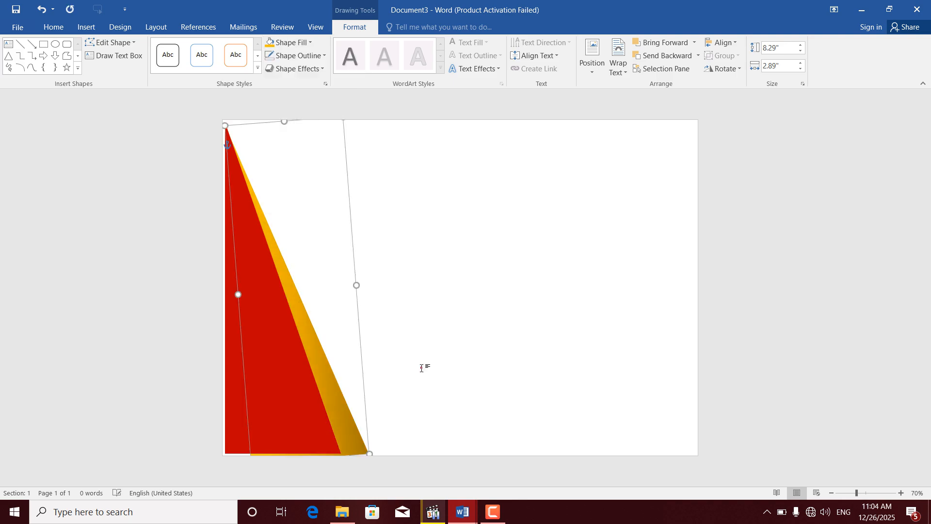
Step: Group the red and gradient orange triangles and place a copy of the group in the middle of the page
{"action": "left_click", "coordinate": [272, 383], "text": "shift"}
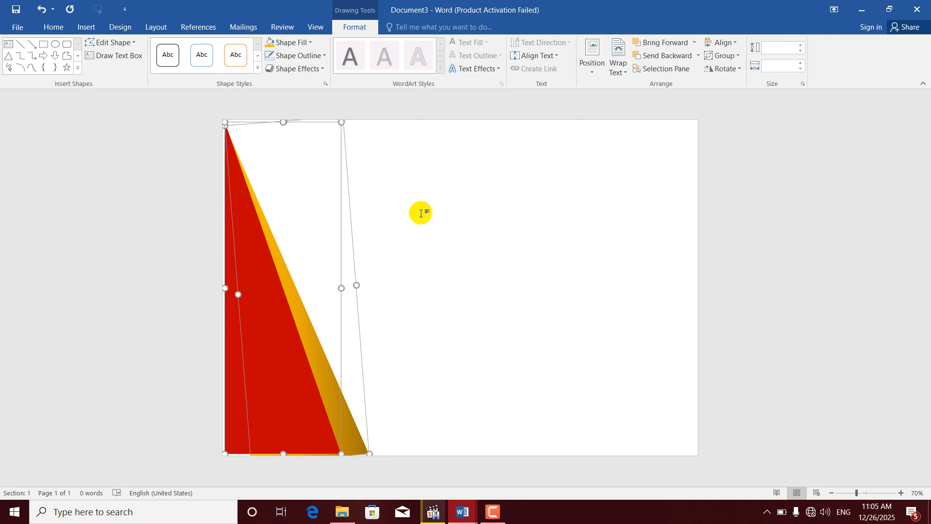
{"action": "left_click", "coordinate": [738, 56]}
{"action": "left_click", "coordinate": [727, 69]}
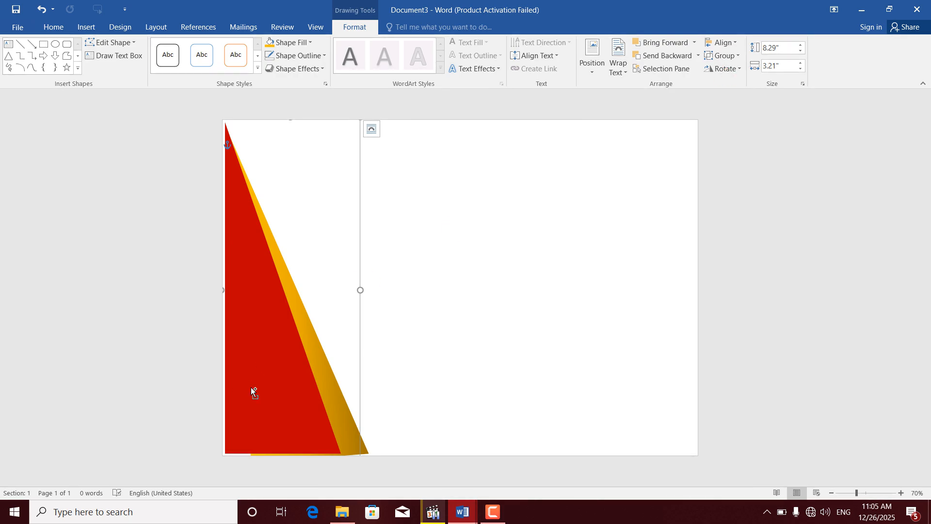
{"action": "key", "text": "ctrl+z"}
{"action": "left_click_drag", "start_coordinate": [263, 380], "coordinate": [446, 350]}
Step: Flip the copied triangle group vertically so its tip points down
{"action": "left_click", "coordinate": [733, 60]}
{"action": "left_click", "coordinate": [730, 68]}
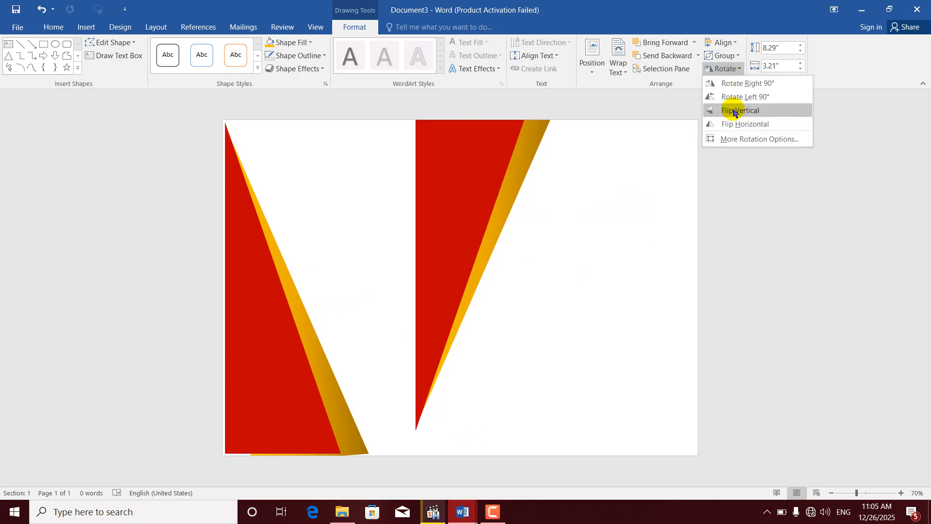
{"action": "left_click", "coordinate": [733, 109]}
Step: Move the flipped group over the page's left edge, rotate it slightly counter-clockwise, and fit it into the top-left corner of the page
{"action": "left_click_drag", "start_coordinate": [471, 197], "coordinate": [306, 202]}
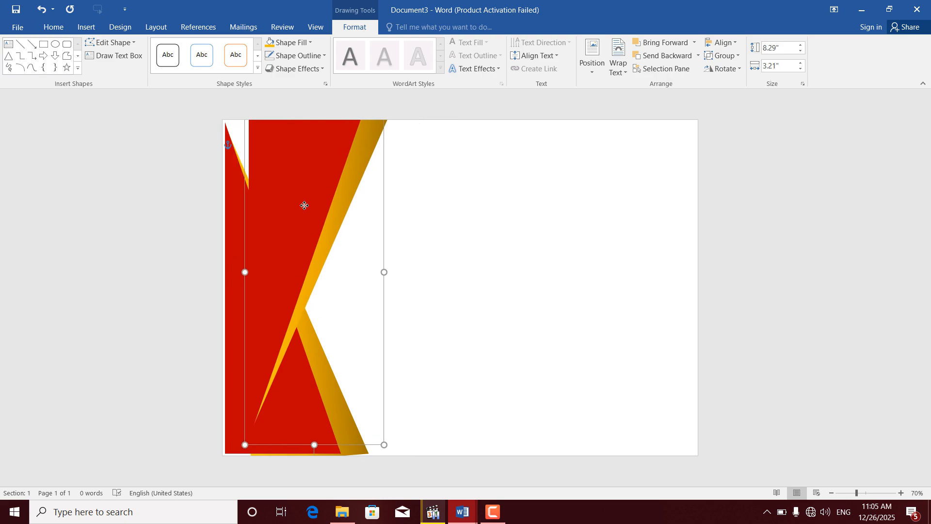
{"action": "left_click_drag", "start_coordinate": [280, 272], "coordinate": [271, 250]}
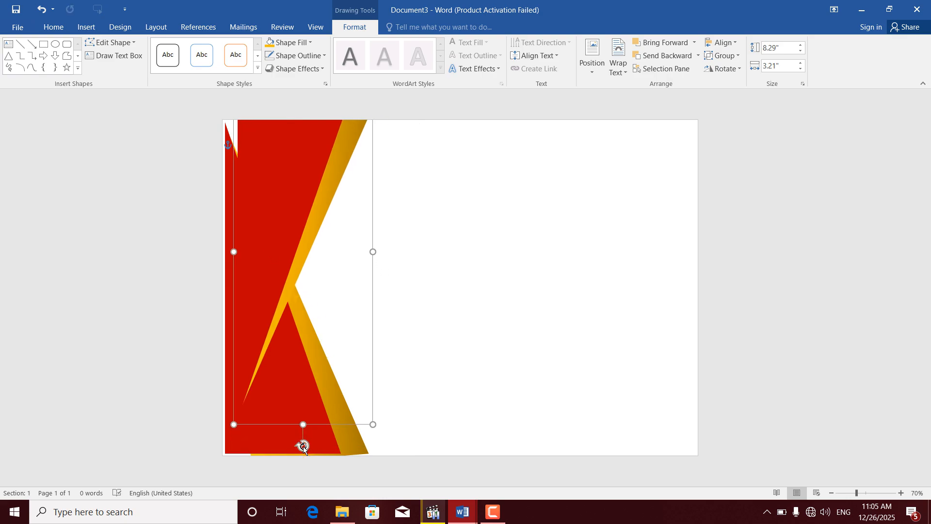
{"action": "left_click_drag", "start_coordinate": [310, 447], "coordinate": [313, 446]}
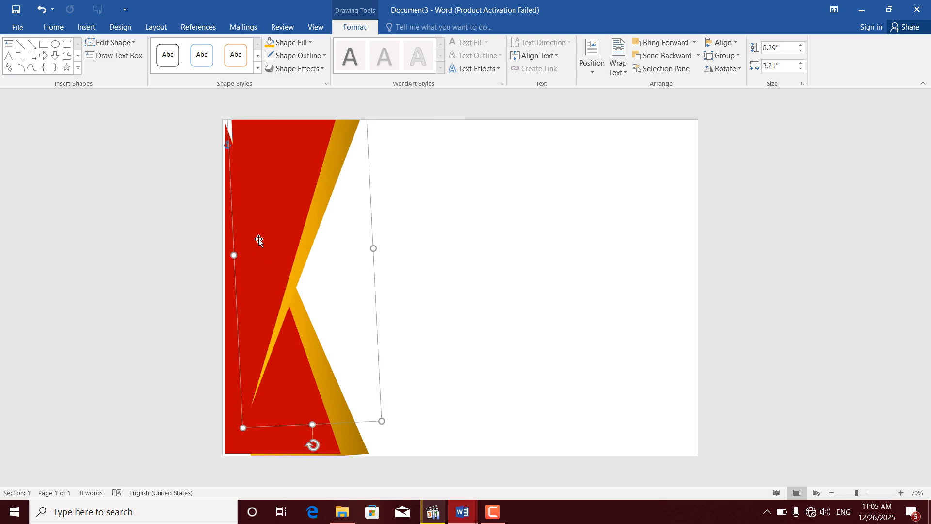
{"action": "mouse_move", "coordinate": [275, 169]}
{"action": "left_mouse_down"}
{"action": "mouse_move", "coordinate": [276, 219]}
{"action": "mouse_move", "coordinate": [265, 184]}
{"action": "left_mouse_up"}
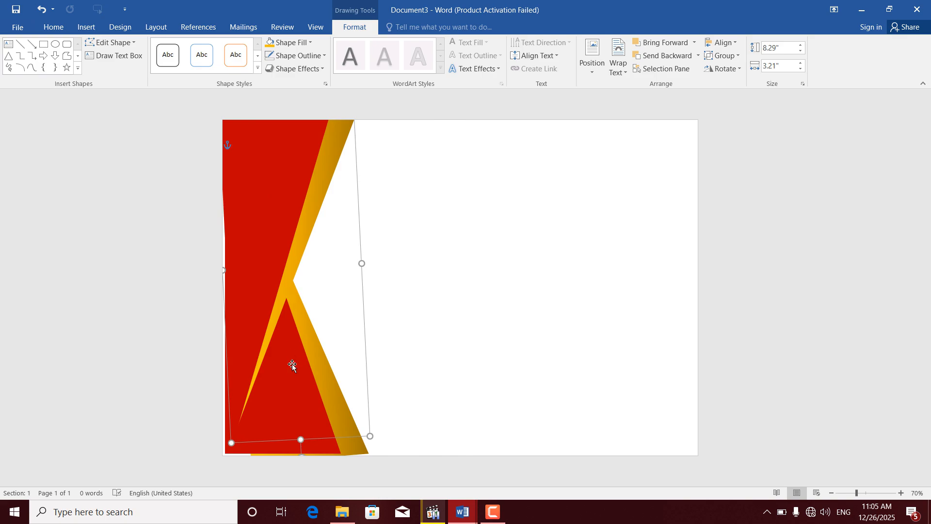
Step: Enlarge the upright triangle group to about 8.96" by 3.62" and fit it into the page's bottom-left corner
{"action": "left_click_drag", "start_coordinate": [293, 369], "coordinate": [289, 372]}
{"action": "mouse_move", "coordinate": [292, 441]}
{"action": "left_mouse_down"}
{"action": "mouse_move", "coordinate": [293, 466]}
{"action": "mouse_move", "coordinate": [292, 443]}
{"action": "mouse_move", "coordinate": [298, 459]}
{"action": "left_mouse_up"}
{"action": "left_click_drag", "start_coordinate": [291, 405], "coordinate": [307, 415]}
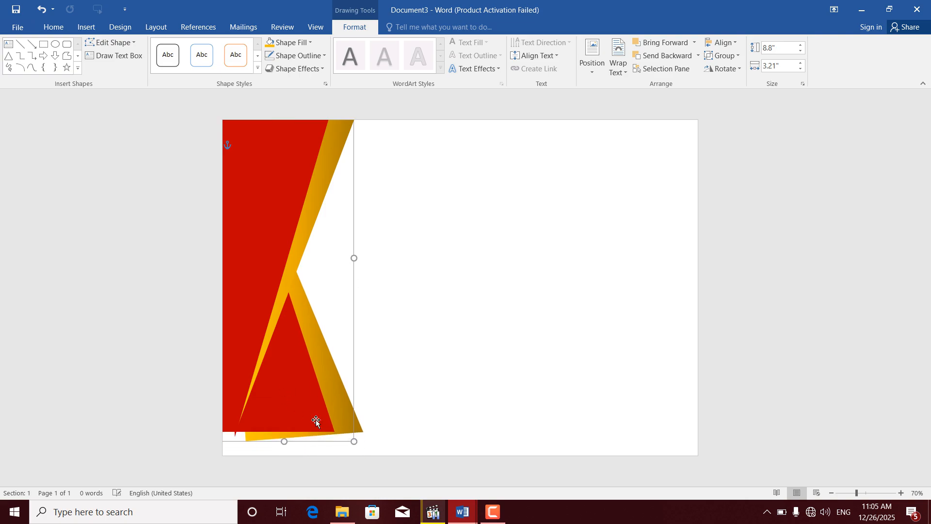
{"action": "left_click_drag", "start_coordinate": [355, 441], "coordinate": [371, 448]}
{"action": "left_click_drag", "start_coordinate": [317, 395], "coordinate": [318, 420]}
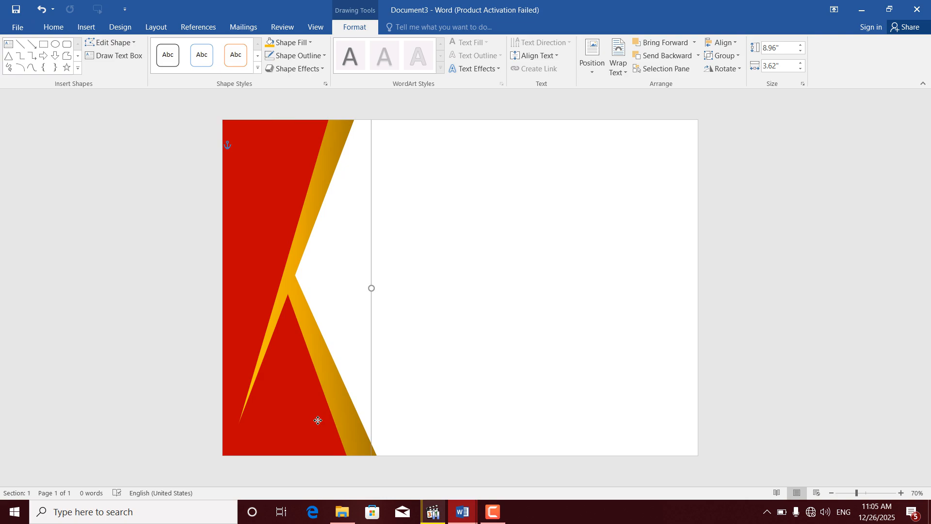
Step: Send the flipped group behind the upright one, then widen and reposition it to meet the page's top edge
{"action": "left_click", "coordinate": [261, 185]}
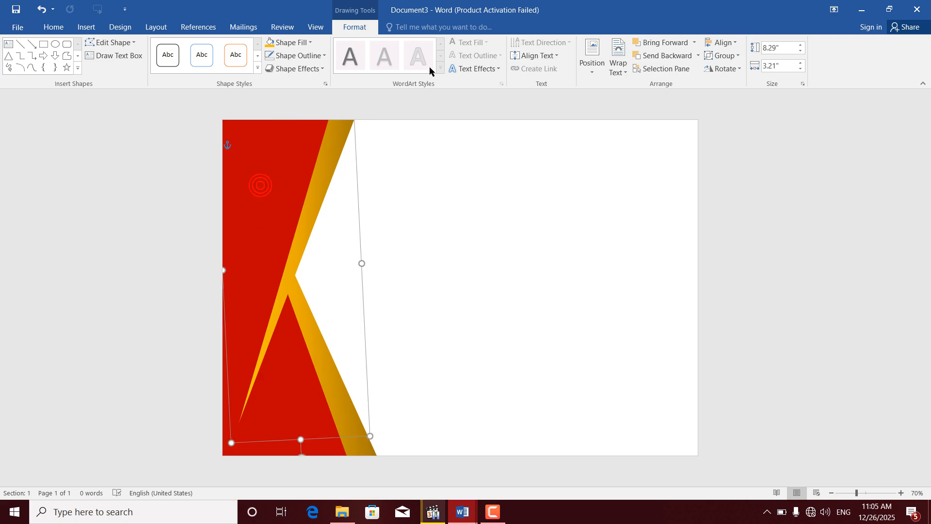
{"action": "left_click", "coordinate": [662, 56]}
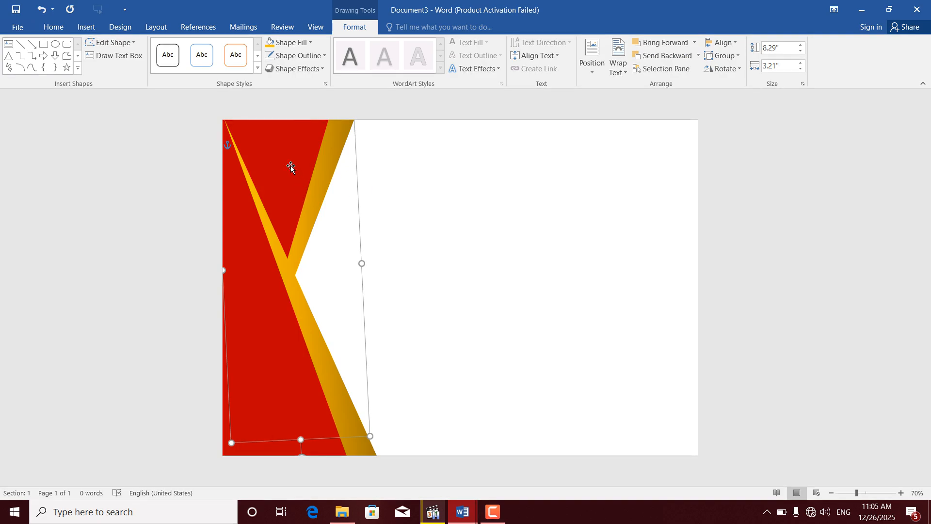
{"action": "left_click_drag", "start_coordinate": [290, 162], "coordinate": [305, 217]}
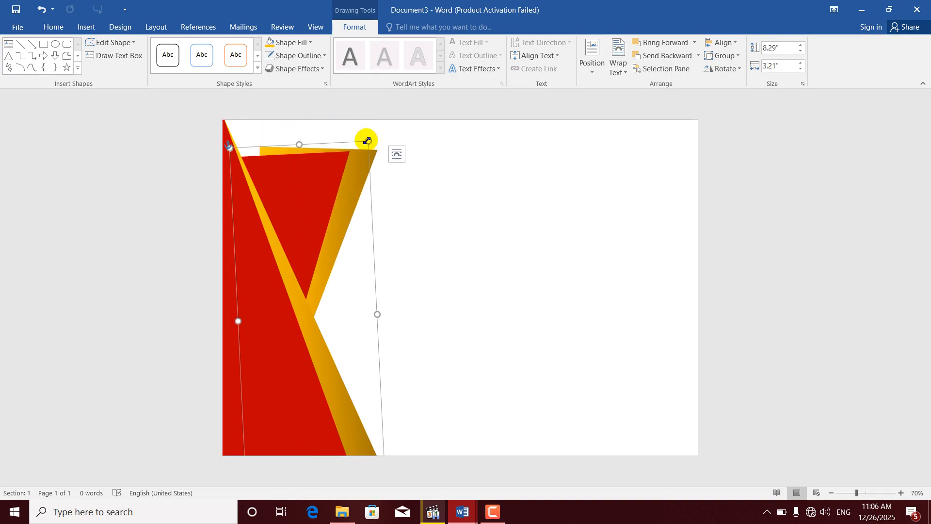
{"action": "left_click_drag", "start_coordinate": [376, 316], "coordinate": [386, 313]}
{"action": "left_click_drag", "start_coordinate": [306, 177], "coordinate": [301, 129]}
{"action": "left_click", "coordinate": [493, 227]}
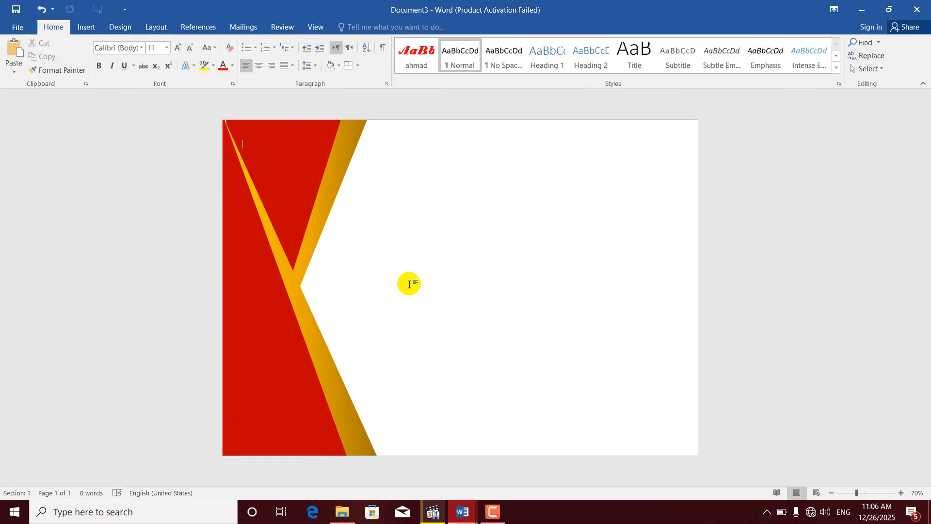
Step: Add an outer shadow offset to the right to the front triangle group
{"action": "left_click", "coordinate": [305, 323]}
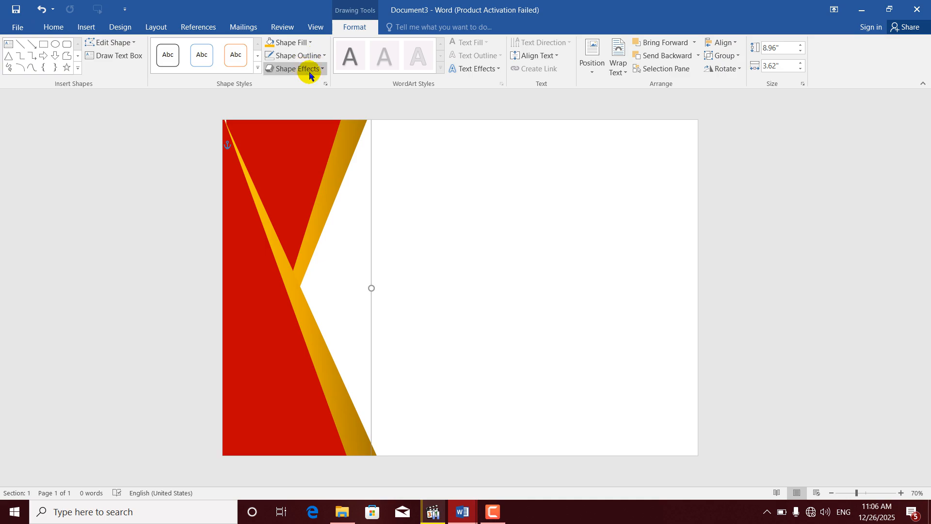
{"action": "left_click", "coordinate": [321, 70]}
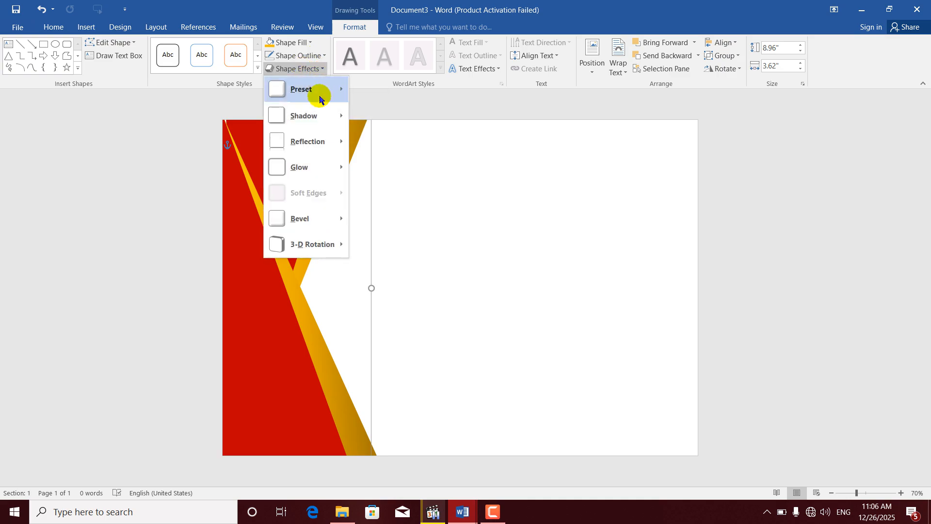
{"action": "mouse_move", "coordinate": [322, 118]}
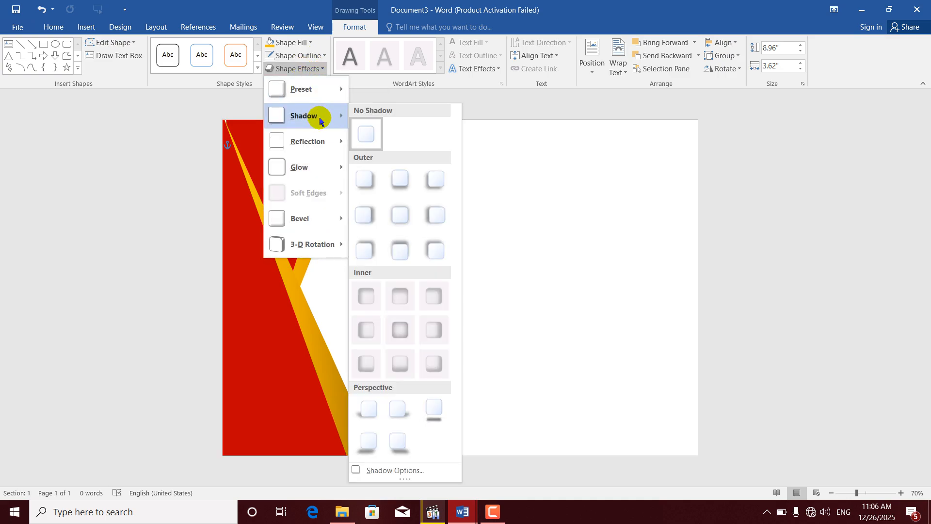
{"action": "left_click", "coordinate": [364, 214]}
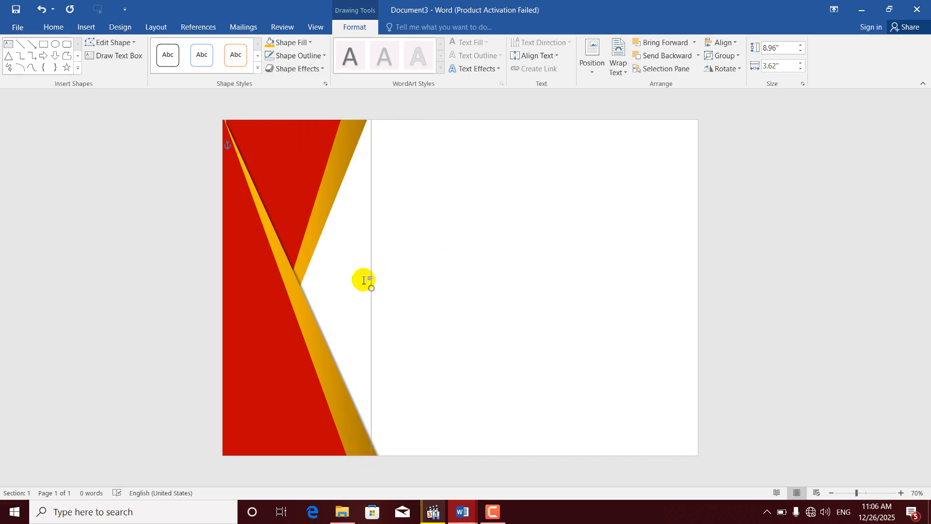
{"action": "left_click", "coordinate": [508, 257]}
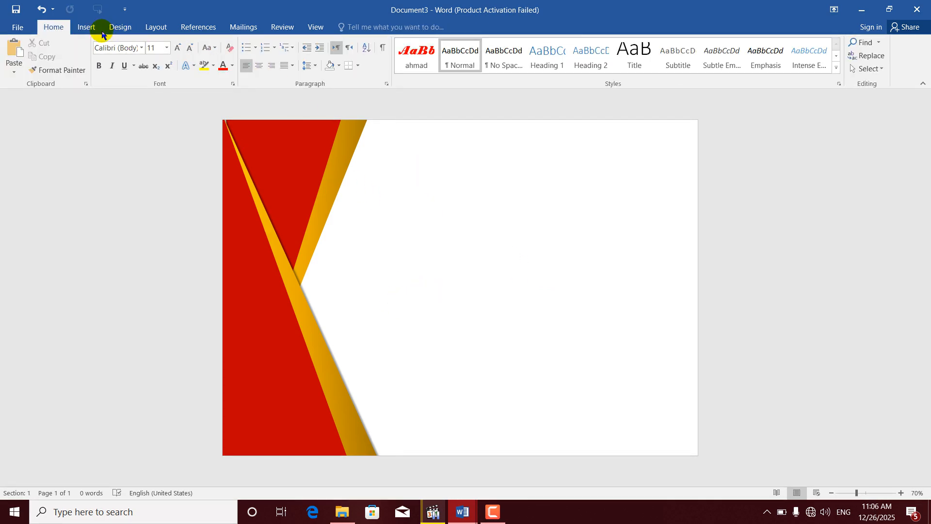
Step: Draw a Frame shape about 7.13" high and 11" wide across the page
{"action": "left_click", "coordinate": [87, 27]}
{"action": "left_click", "coordinate": [174, 67]}
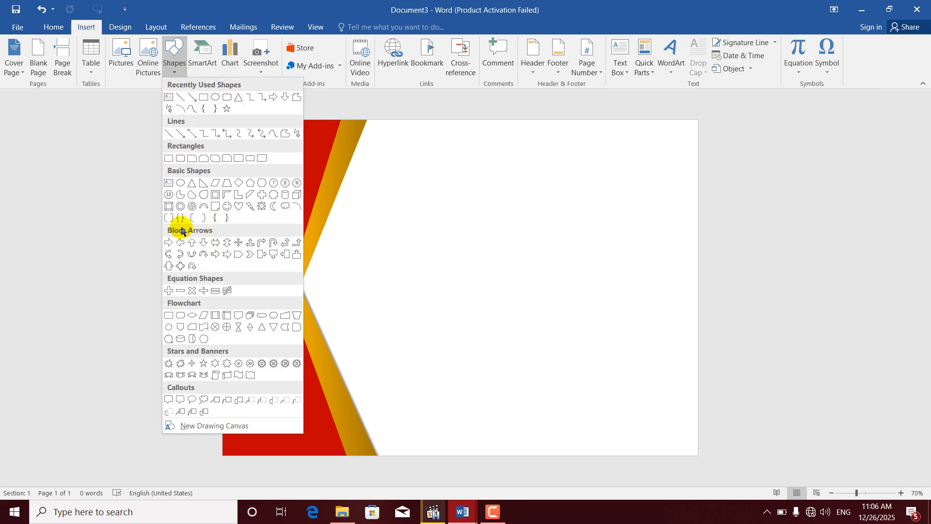
{"action": "left_click", "coordinate": [215, 196]}
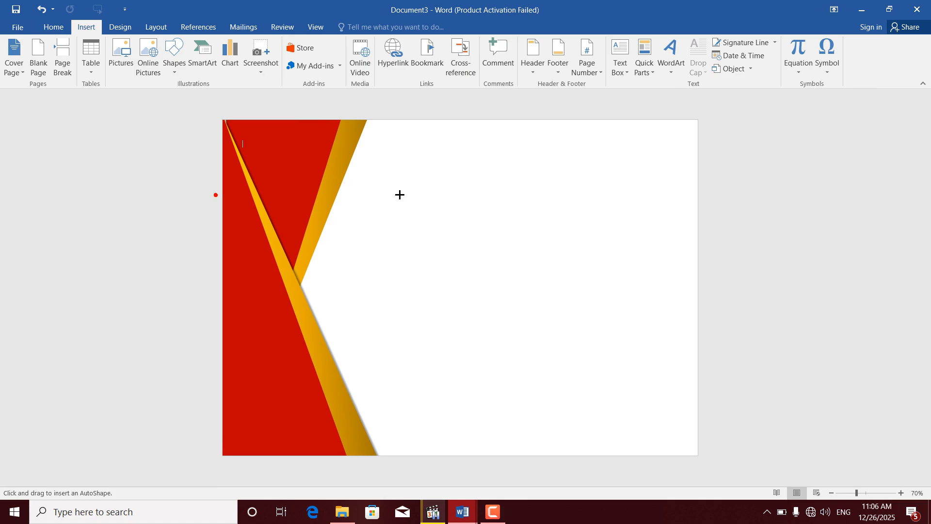
{"action": "mouse_move", "coordinate": [327, 150]}
{"action": "left_mouse_down"}
{"action": "mouse_move", "coordinate": [509, 293]}
{"action": "mouse_move", "coordinate": [553, 414]}
{"action": "mouse_move", "coordinate": [684, 440]}
{"action": "left_mouse_up"}
{"action": "left_click_drag", "start_coordinate": [303, 293], "coordinate": [236, 292]}
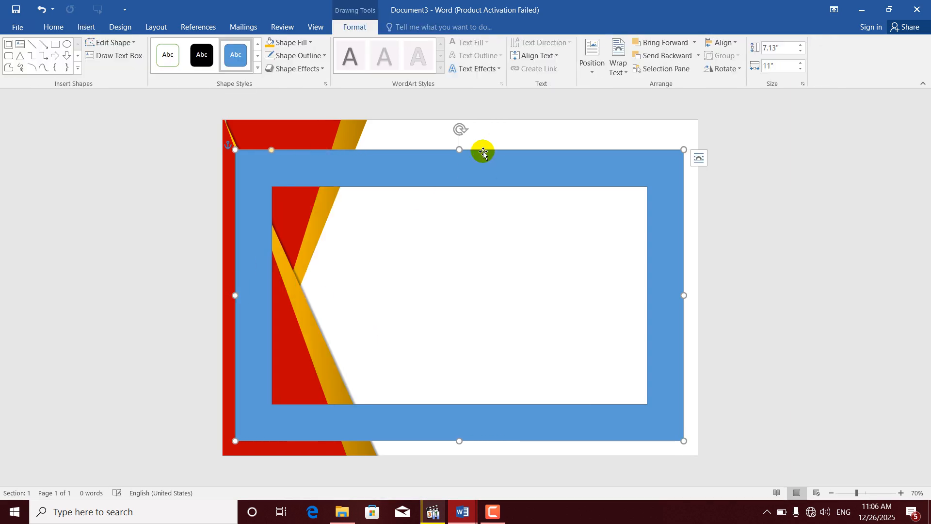
Step: Increase the frame's height to about 7.79" and thin its band to a narrow border
{"action": "left_click_drag", "start_coordinate": [459, 150], "coordinate": [460, 130]}
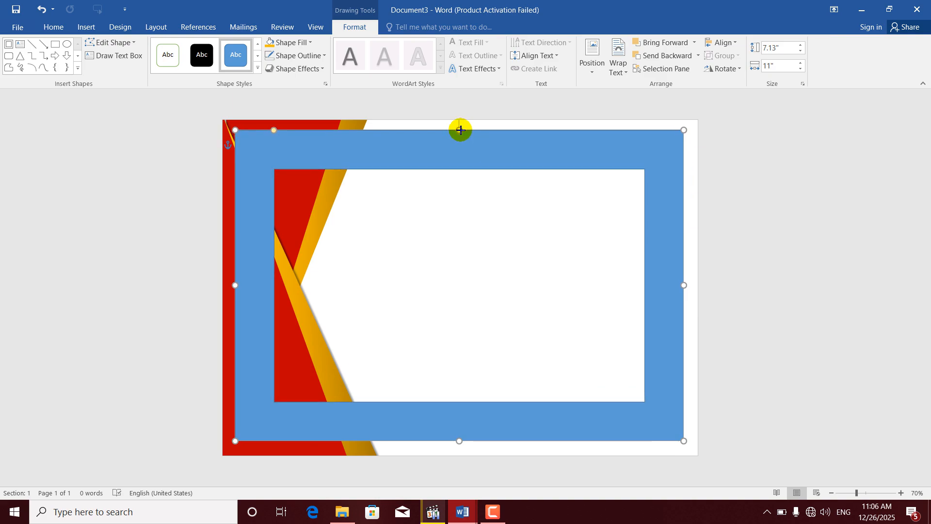
{"action": "left_click_drag", "start_coordinate": [459, 441], "coordinate": [461, 448]}
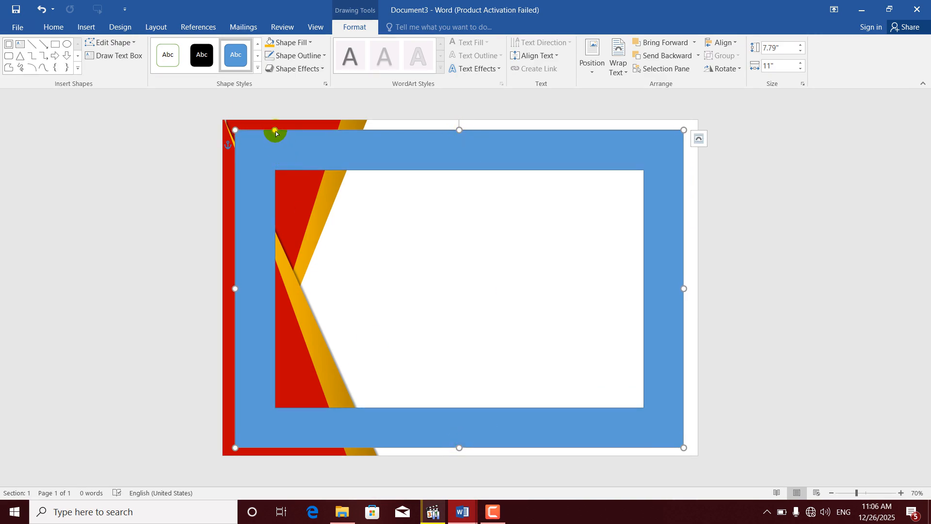
{"action": "left_click_drag", "start_coordinate": [275, 131], "coordinate": [241, 118]}
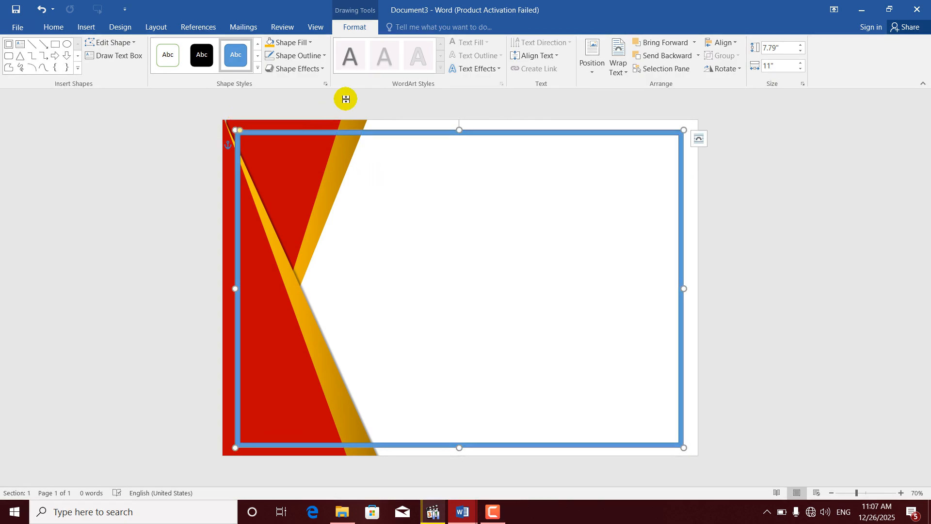
Step: Fill the frame with a lighter theme gold without an outline, and send it behind the triangle groups
{"action": "left_click", "coordinate": [308, 43]}
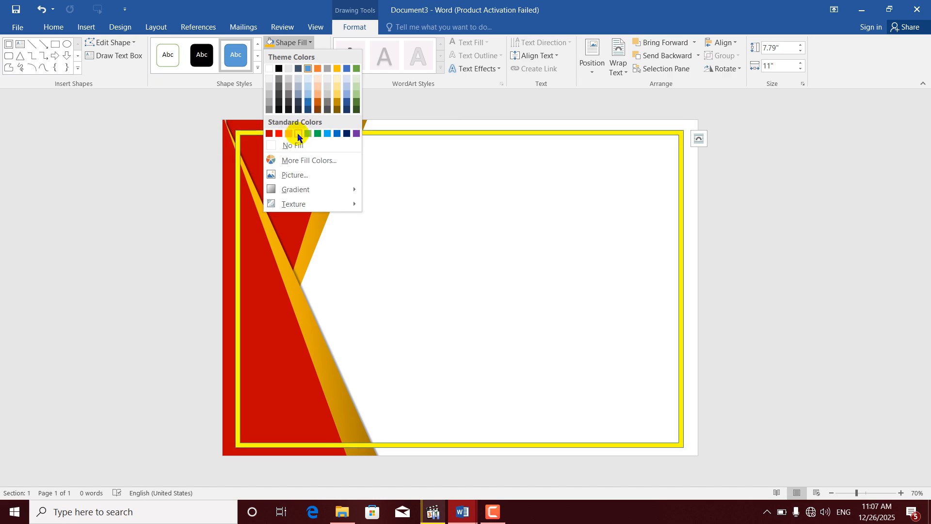
{"action": "left_click", "coordinate": [340, 95]}
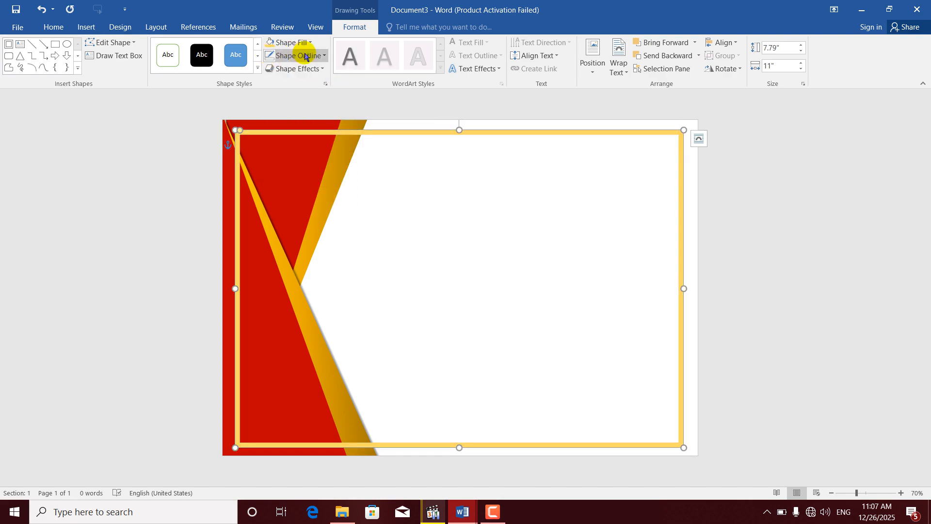
{"action": "left_click", "coordinate": [673, 57]}
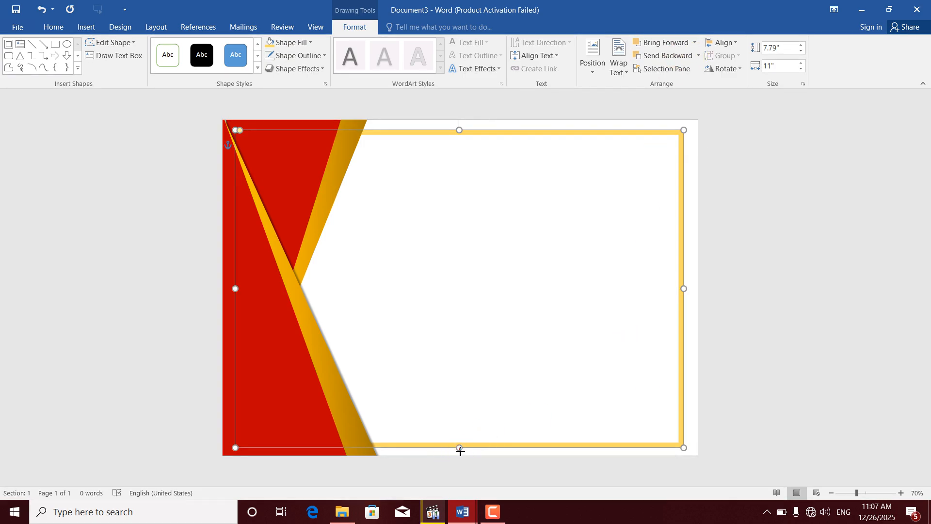
Step: Stretch the frame to about 8.02" high and extend its right side close to the page's right edge
{"action": "left_click_drag", "start_coordinate": [460, 451], "coordinate": [459, 455]}
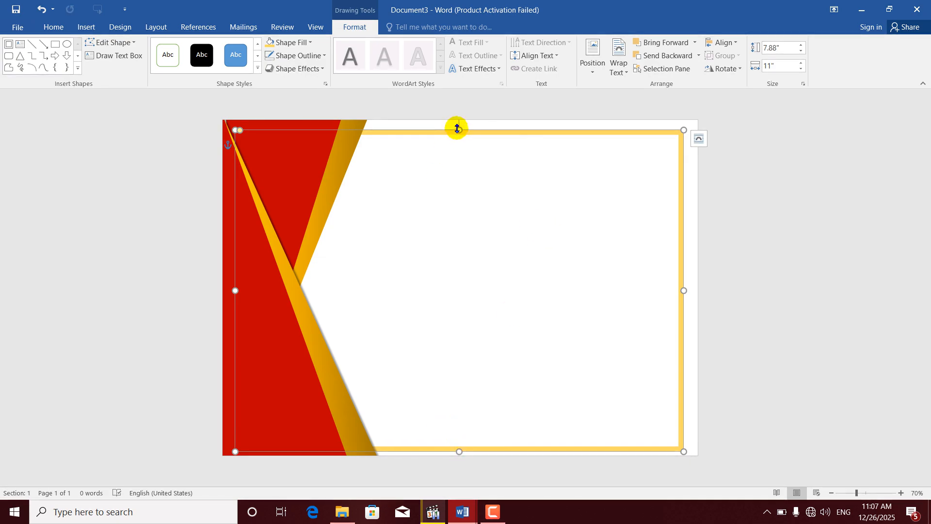
{"action": "left_click_drag", "start_coordinate": [459, 129], "coordinate": [459, 124]}
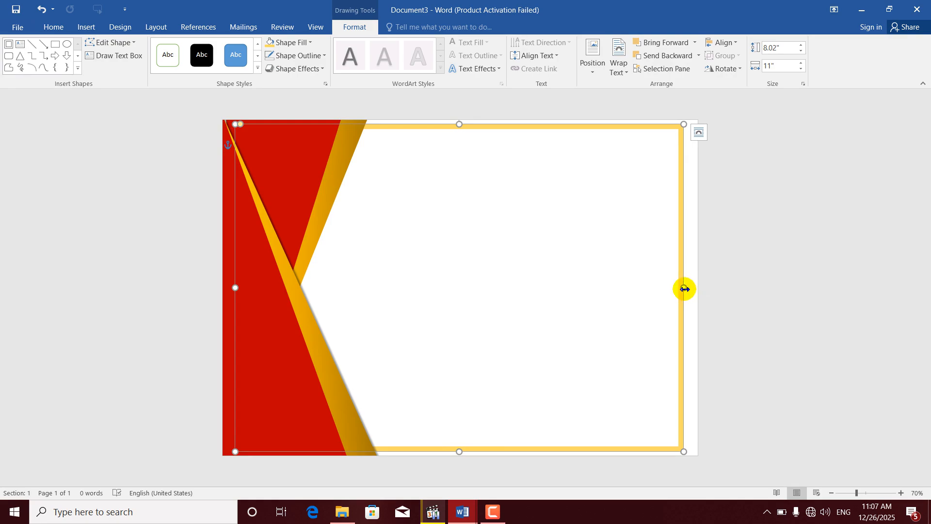
{"action": "left_click_drag", "start_coordinate": [685, 288], "coordinate": [692, 289]}
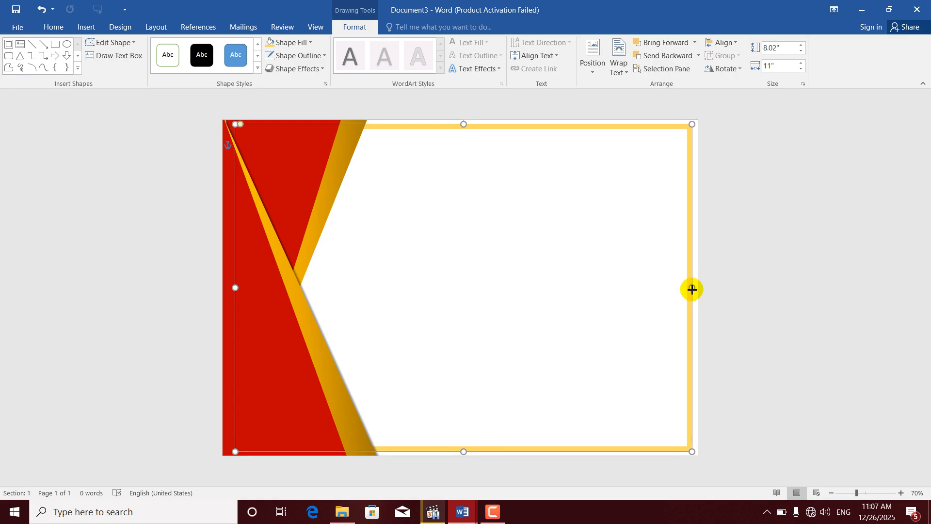
{"action": "left_click", "coordinate": [459, 206]}
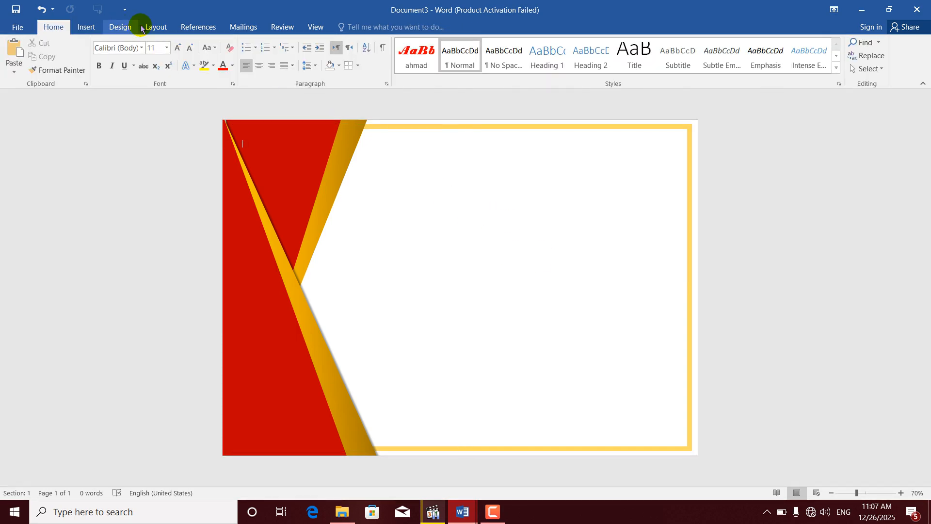
Step: Draw an Up Ribbon banner about 0.9" high and 5.33" wide, and place it near the top inside the gold frame
{"action": "left_click", "coordinate": [89, 27]}
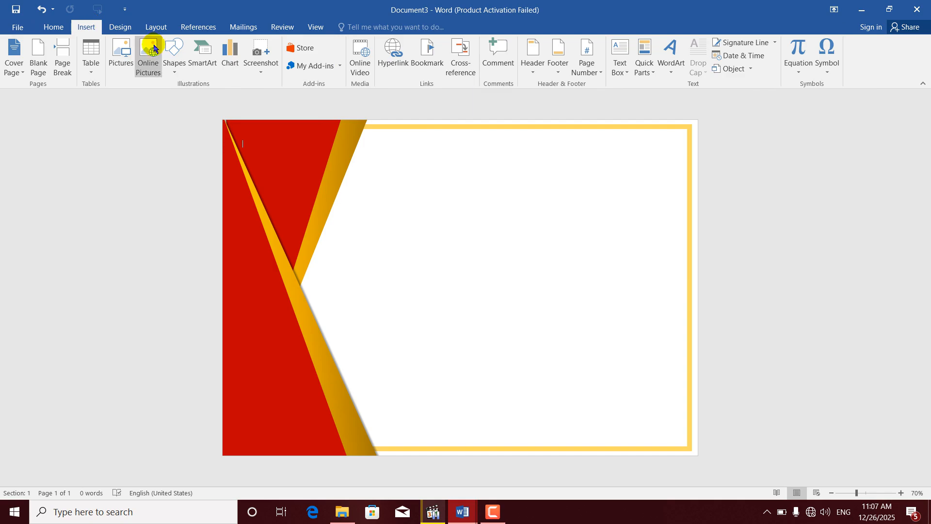
{"action": "left_click", "coordinate": [177, 73]}
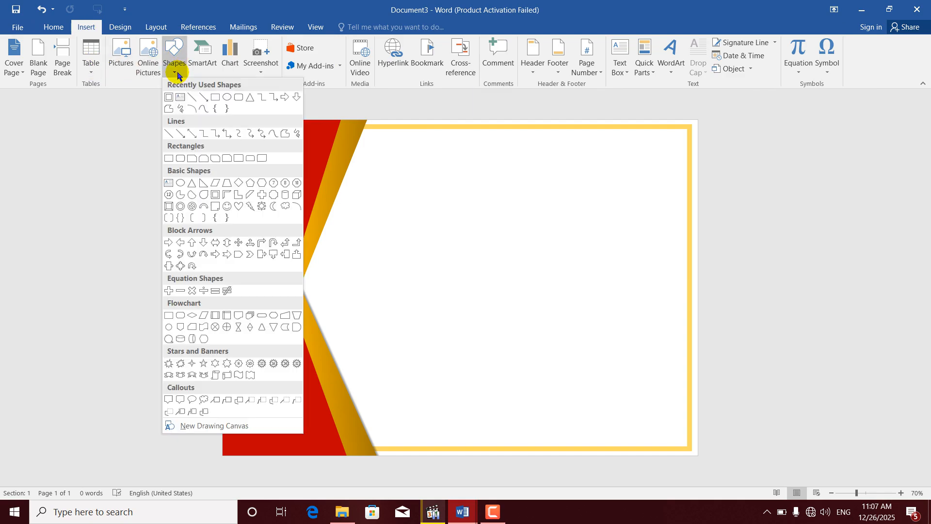
{"action": "left_click", "coordinate": [171, 376]}
{"action": "mouse_move", "coordinate": [396, 159]}
{"action": "left_mouse_down"}
{"action": "mouse_move", "coordinate": [525, 174]}
{"action": "mouse_move", "coordinate": [540, 216]}
{"action": "mouse_move", "coordinate": [577, 214]}
{"action": "mouse_move", "coordinate": [599, 193]}
{"action": "mouse_move", "coordinate": [613, 194]}
{"action": "left_mouse_up"}
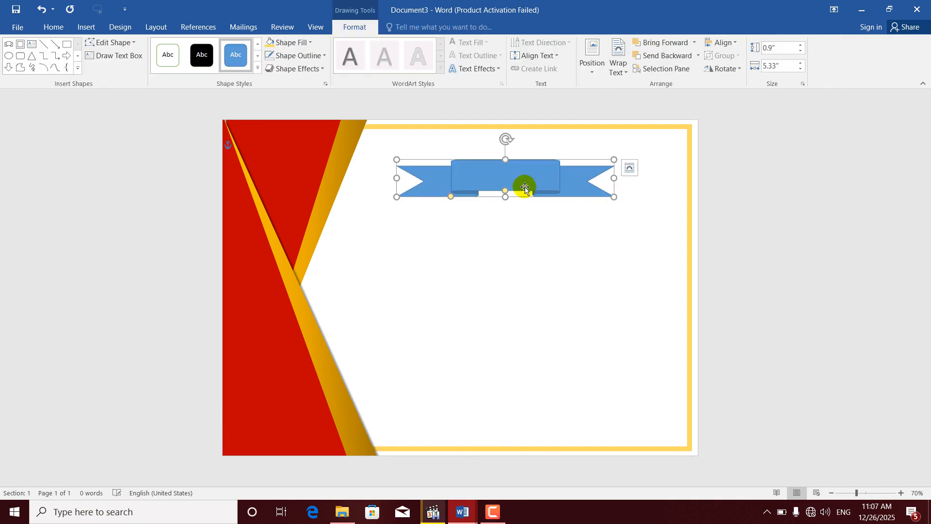
{"action": "left_click_drag", "start_coordinate": [494, 175], "coordinate": [478, 154]}
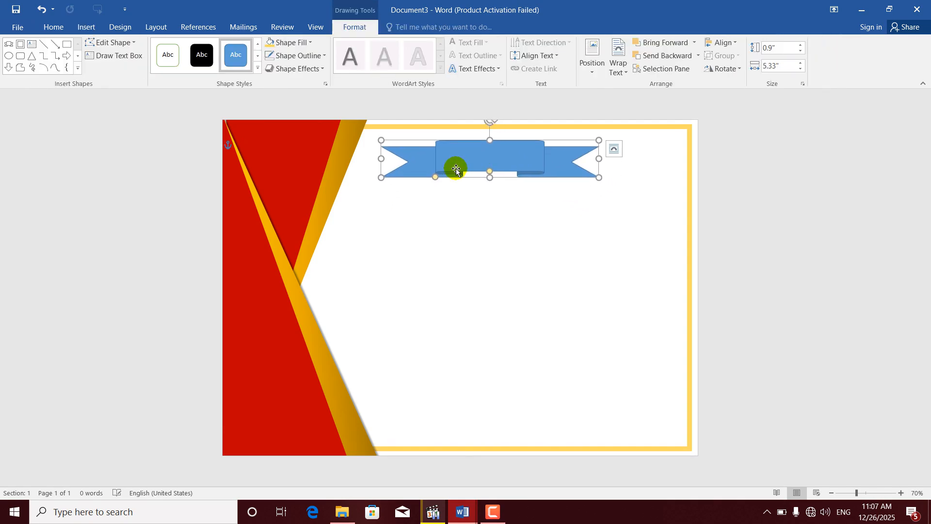
Step: Widen the ribbon's centre panel and reduce the vertical offset between the panel and its tails
{"action": "left_click_drag", "start_coordinate": [435, 177], "coordinate": [439, 180]}
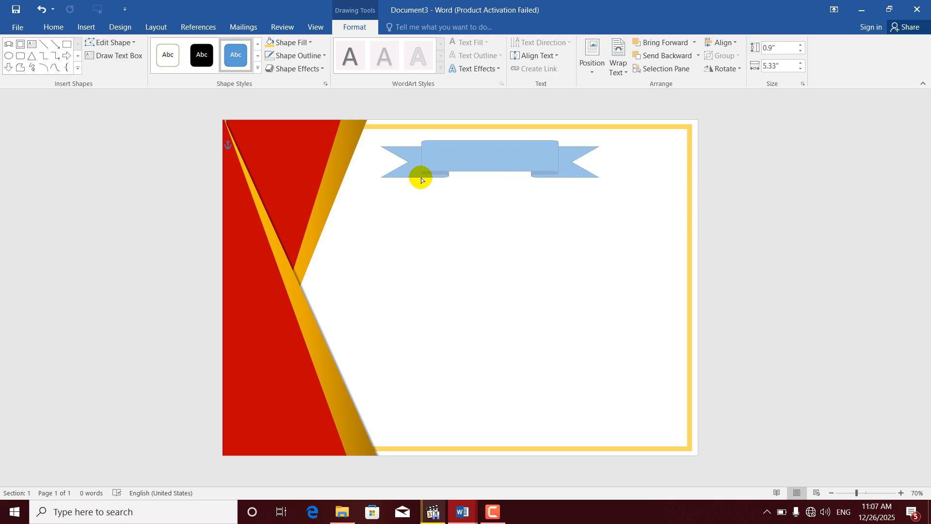
{"action": "left_click_drag", "start_coordinate": [419, 181], "coordinate": [419, 181]}
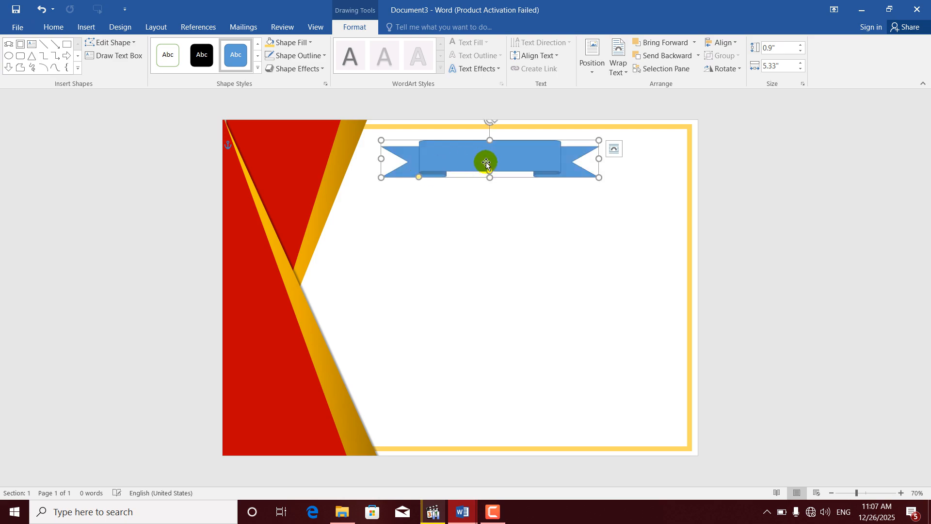
{"action": "left_click_drag", "start_coordinate": [490, 170], "coordinate": [489, 175]}
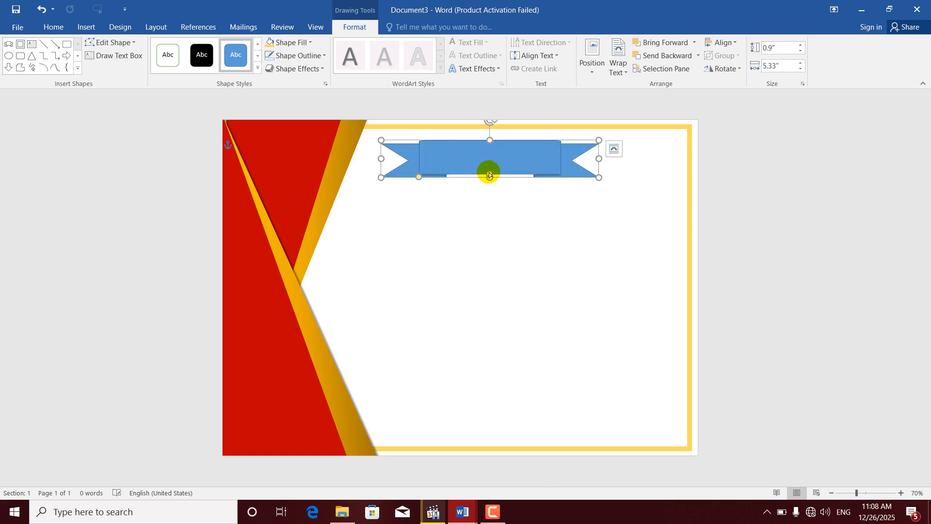
{"action": "left_click_drag", "start_coordinate": [419, 178], "coordinate": [418, 175]}
Step: Add the text "certificate" inside the ribbon banner, correcting the typo in it
{"action": "right_click", "coordinate": [481, 159]}
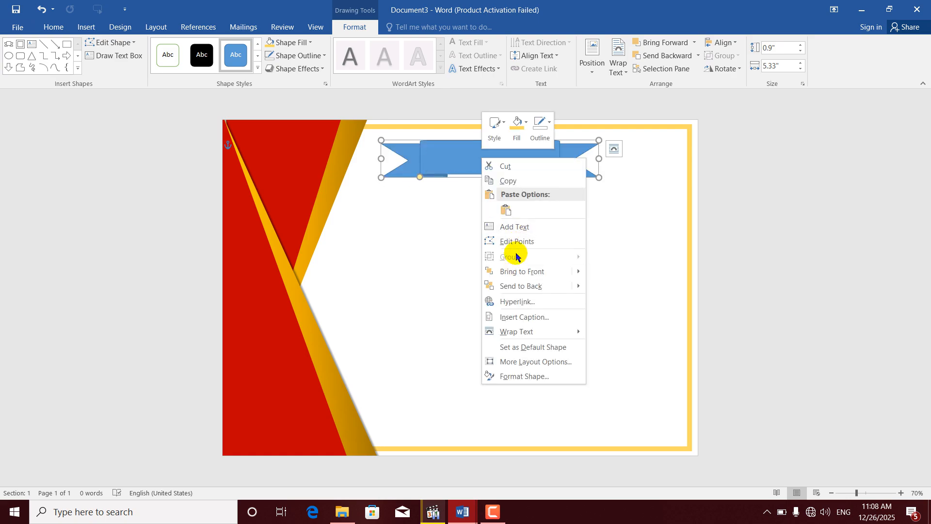
{"action": "left_click", "coordinate": [510, 228]}
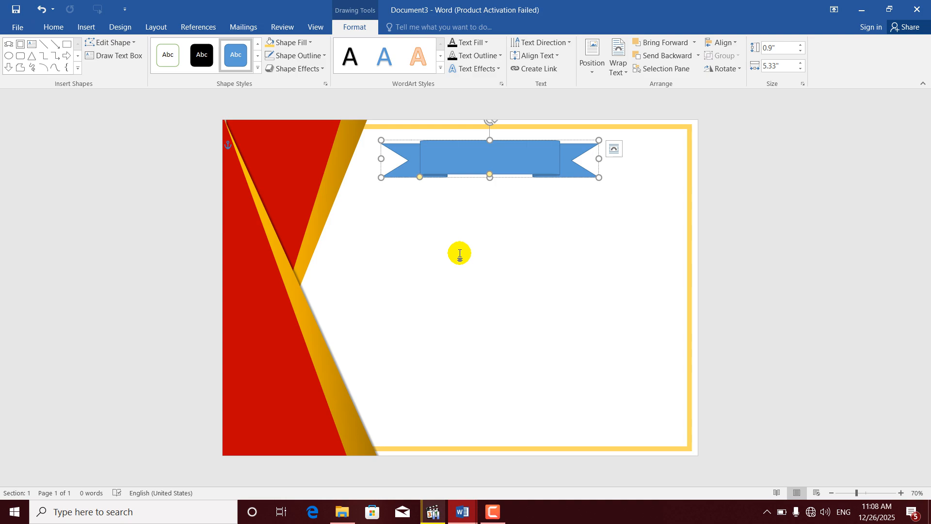
{"action": "type", "text": "certificare"}
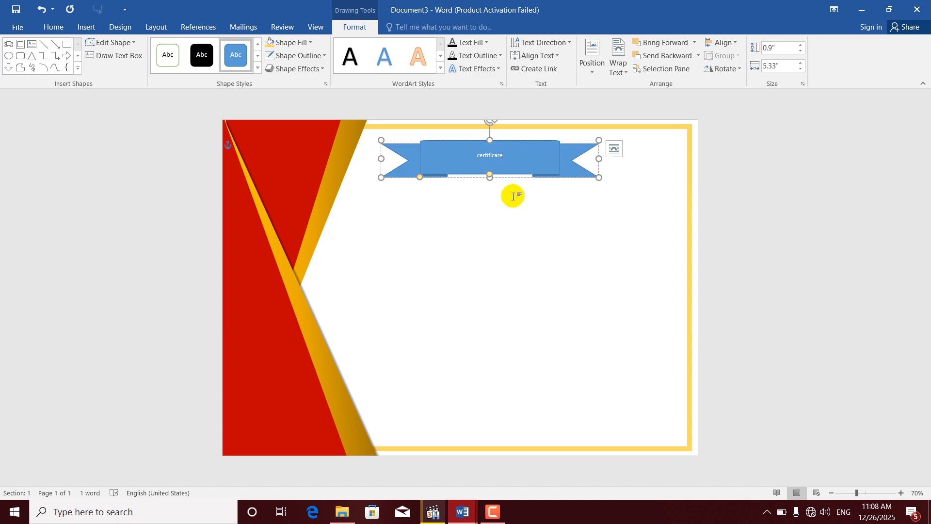
{"action": "left_click", "coordinate": [512, 155]}
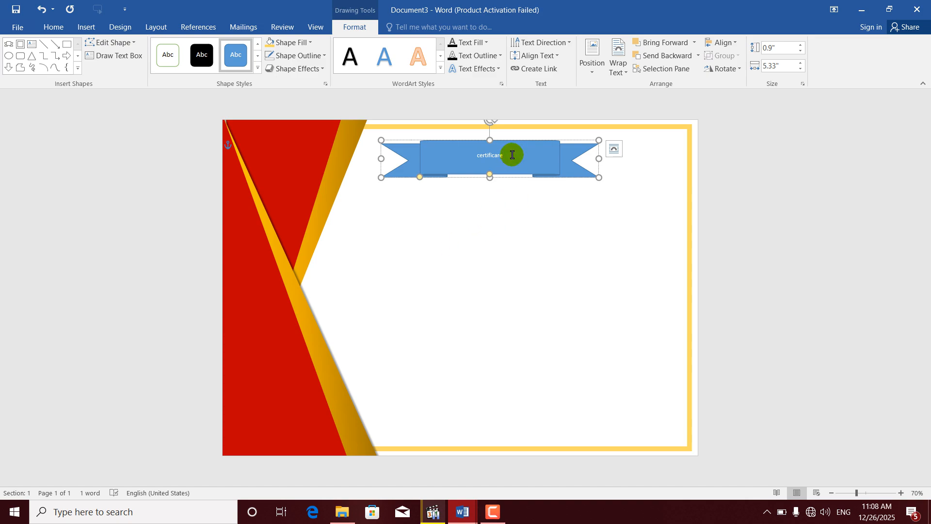
{"action": "left_click", "coordinate": [506, 155]}
{"action": "left_click", "coordinate": [509, 155]}
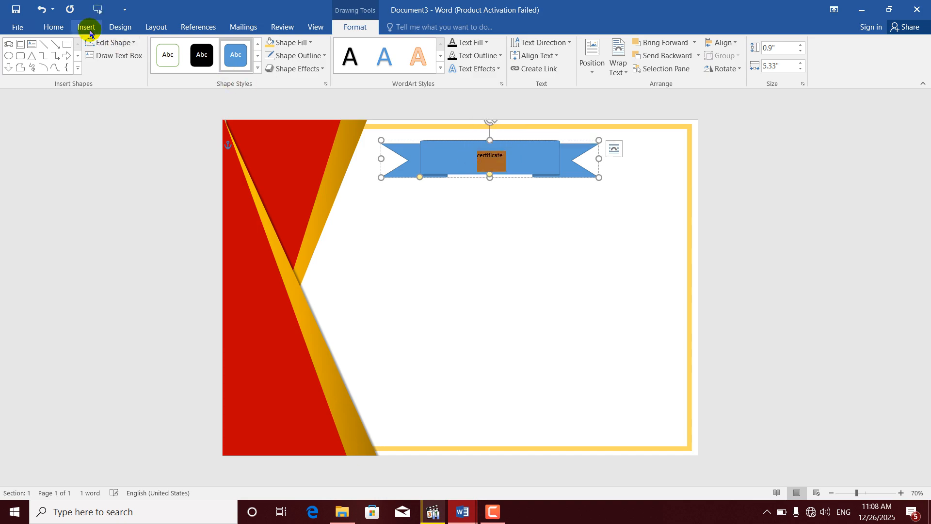
Step: Enlarge the ribbon's "certificate" text to font size 36
{"action": "left_click", "coordinate": [57, 27]}
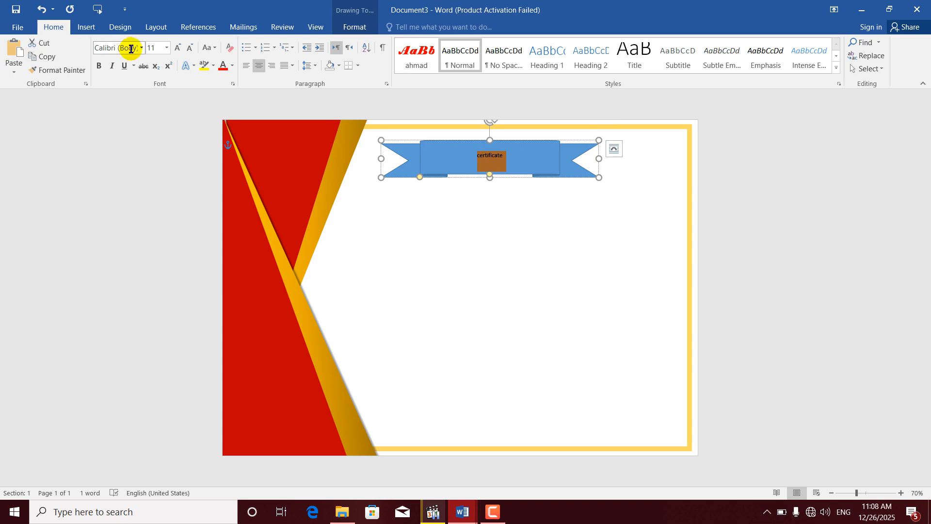
{"action": "left_click", "coordinate": [179, 49]}
{"action": "left_click", "coordinate": [179, 48]}
{"action": "left_click", "coordinate": [179, 49]}
{"action": "left_click", "coordinate": [178, 48]}
{"action": "left_click", "coordinate": [179, 49]}
{"action": "left_click", "coordinate": [179, 48]}
{"action": "left_click", "coordinate": [179, 49]}
{"action": "left_click", "coordinate": [179, 48]}
{"action": "left_click", "coordinate": [193, 47]}
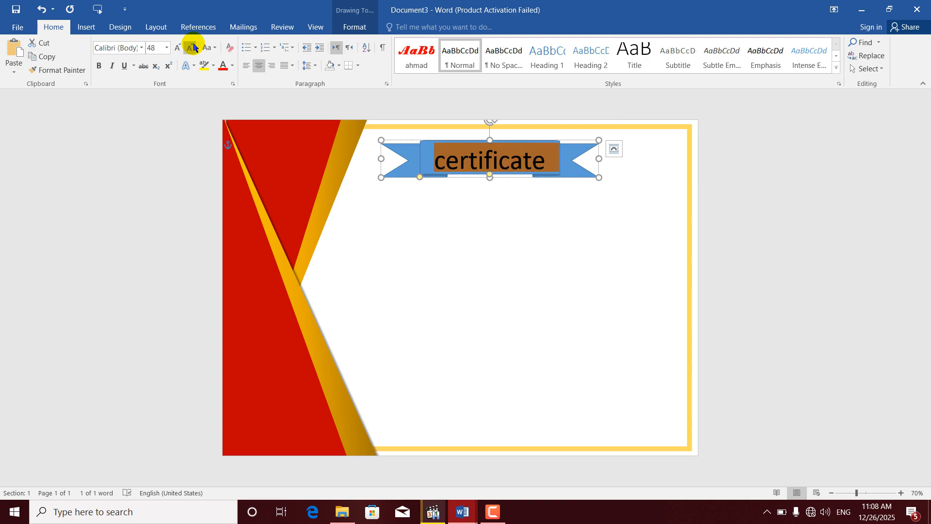
{"action": "left_click", "coordinate": [193, 47]}
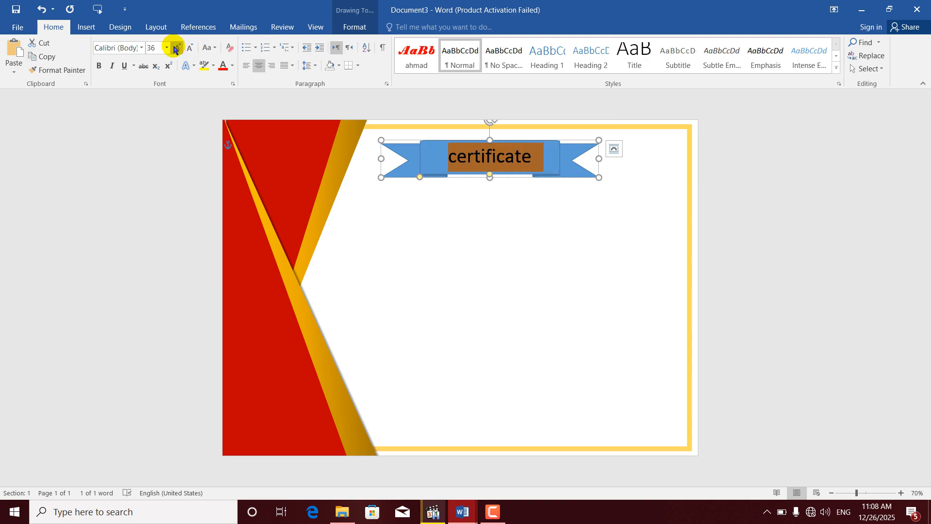